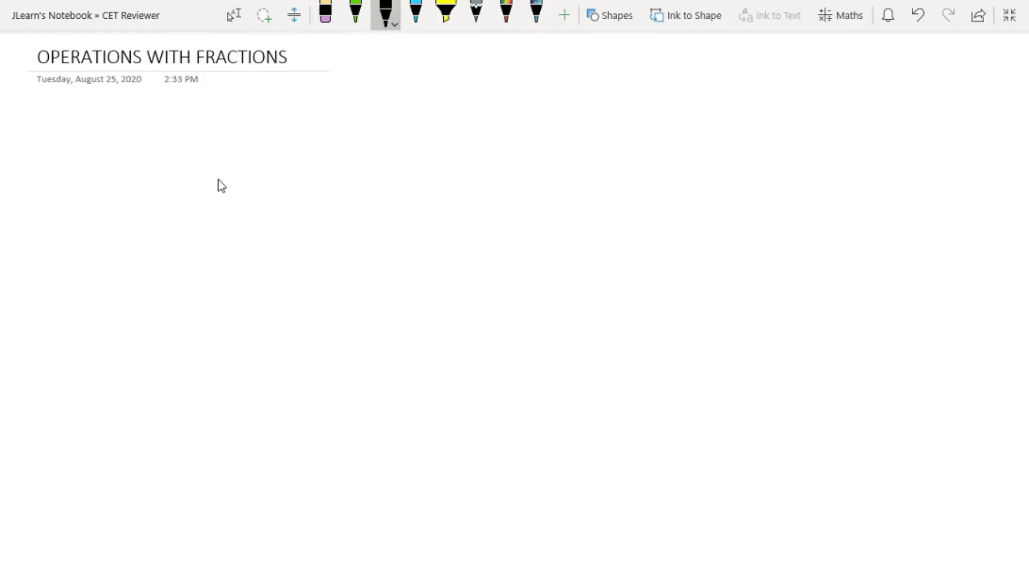
# - Handwrite a circled 1 followed by 'add|subtract fractions' in black pen
pyautogui.moveTo(60, 137)
pyautogui.mouseDown()
pyautogui.moveTo(60, 158)
pyautogui.moveTo(59, 135)
pyautogui.mouseUp()
pyautogui.moveTo(138, 156)
pyautogui.mouseDown()
pyautogui.moveTo(148, 132)
pyautogui.moveTo(184, 164)
pyautogui.mouseUp()
pyautogui.moveTo(197, 125)
pyautogui.mouseDown()
pyautogui.moveTo(201, 179)
pyautogui.moveTo(215, 167)
pyautogui.mouseUp()
pyautogui.moveTo(234, 154)
pyautogui.mouseDown()
pyautogui.moveTo(259, 156)
pyautogui.moveTo(270, 170)
pyautogui.mouseUp()
pyautogui.moveTo(263, 158); pyautogui.dragTo(290, 145)
pyautogui.moveTo(293, 166)
pyautogui.mouseDown()
pyautogui.moveTo(303, 151)
pyautogui.moveTo(346, 161)
pyautogui.mouseUp()
pyautogui.moveTo(337, 144)
pyautogui.mouseDown()
pyautogui.moveTo(362, 143)
pyautogui.moveTo(396, 158)
pyautogui.moveTo(453, 160)
pyautogui.mouseUp()
pyautogui.moveTo(461, 150); pyautogui.dragTo(461, 163)
pyautogui.moveTo(475, 129); pyautogui.dragTo(472, 156)
pyautogui.moveTo(467, 140); pyautogui.dragTo(486, 137)
pyautogui.moveTo(492, 138)
pyautogui.mouseDown()
pyautogui.moveTo(491, 153)
pyautogui.moveTo(504, 146)
pyautogui.mouseUp()
pyautogui.moveTo(515, 156); pyautogui.dragTo(540, 155)
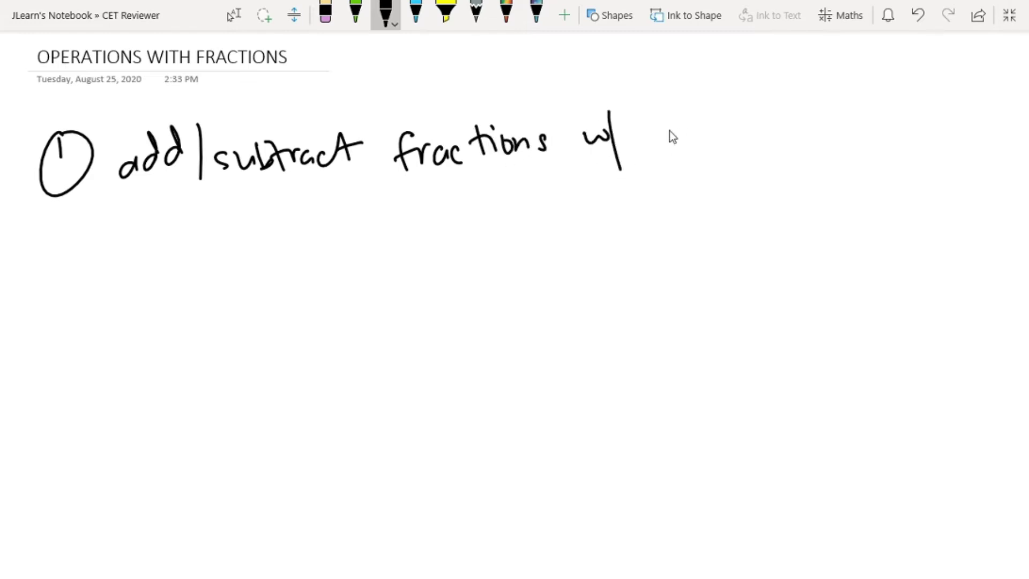
# - Finish the heading with 'w/ the same denominator' and write the numerator 31 below
pyautogui.moveTo(661, 115); pyautogui.dragTo(659, 138)
pyautogui.moveTo(648, 135); pyautogui.dragTo(671, 128)
pyautogui.moveTo(672, 110); pyautogui.dragTo(679, 135)
pyautogui.moveTo(764, 123)
pyautogui.mouseDown()
pyautogui.moveTo(765, 137)
pyautogui.moveTo(854, 144)
pyautogui.mouseUp()
pyautogui.moveTo(287, 216)
pyautogui.mouseDown()
pyautogui.moveTo(353, 240)
pyautogui.moveTo(411, 224)
pyautogui.moveTo(419, 240)
pyautogui.moveTo(444, 223)
pyautogui.mouseUp()
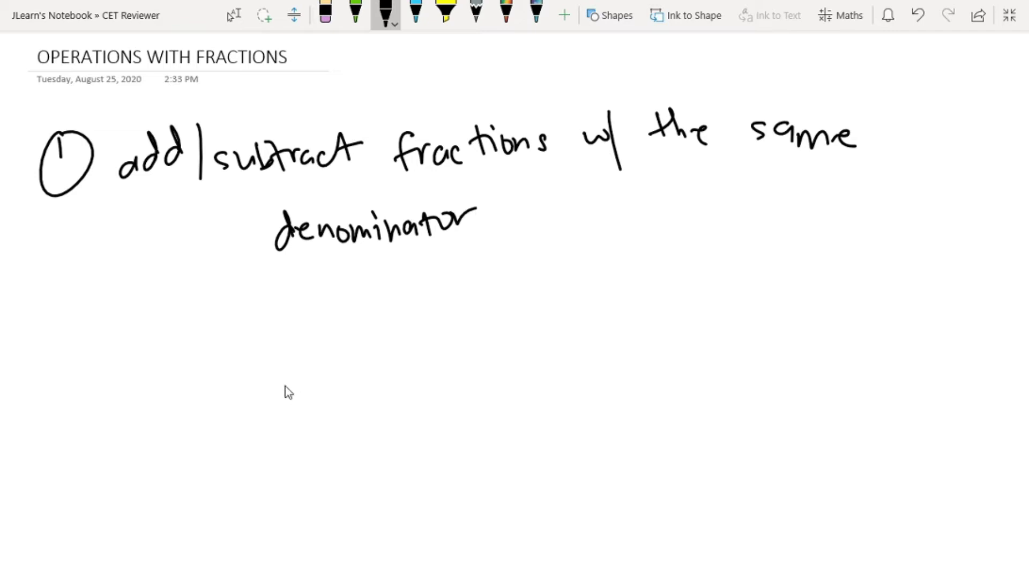
pyautogui.moveTo(182, 333)
pyautogui.mouseDown()
pyautogui.moveTo(187, 363)
pyautogui.moveTo(210, 362)
pyautogui.moveTo(248, 384)
pyautogui.mouseUp()
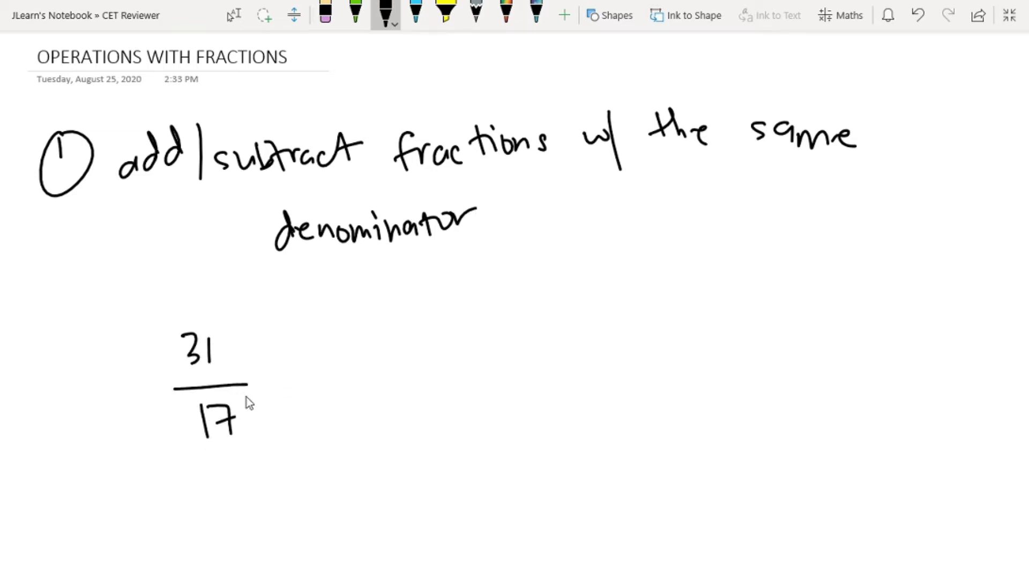
# - Extend the example to 31/17 − 19/17 + (−16)/17 = and neaten the 7s
pyautogui.moveTo(268, 367); pyautogui.dragTo(288, 369)
pyautogui.moveTo(307, 323); pyautogui.dragTo(309, 343)
pyautogui.moveTo(335, 325)
pyautogui.mouseDown()
pyautogui.moveTo(325, 331)
pyautogui.moveTo(338, 345)
pyautogui.mouseUp()
pyautogui.moveTo(311, 371)
pyautogui.mouseDown()
pyautogui.moveTo(322, 370)
pyautogui.moveTo(334, 423)
pyautogui.mouseUp()
pyautogui.moveTo(340, 397); pyautogui.dragTo(355, 425)
pyautogui.moveTo(395, 370)
pyautogui.mouseDown()
pyautogui.moveTo(414, 366)
pyautogui.moveTo(406, 381)
pyautogui.mouseUp()
pyautogui.moveTo(433, 327); pyautogui.dragTo(449, 324)
pyautogui.moveTo(455, 309)
pyautogui.mouseDown()
pyautogui.moveTo(458, 332)
pyautogui.moveTo(467, 329)
pyautogui.mouseUp()
pyautogui.moveTo(484, 369); pyautogui.dragTo(500, 395)
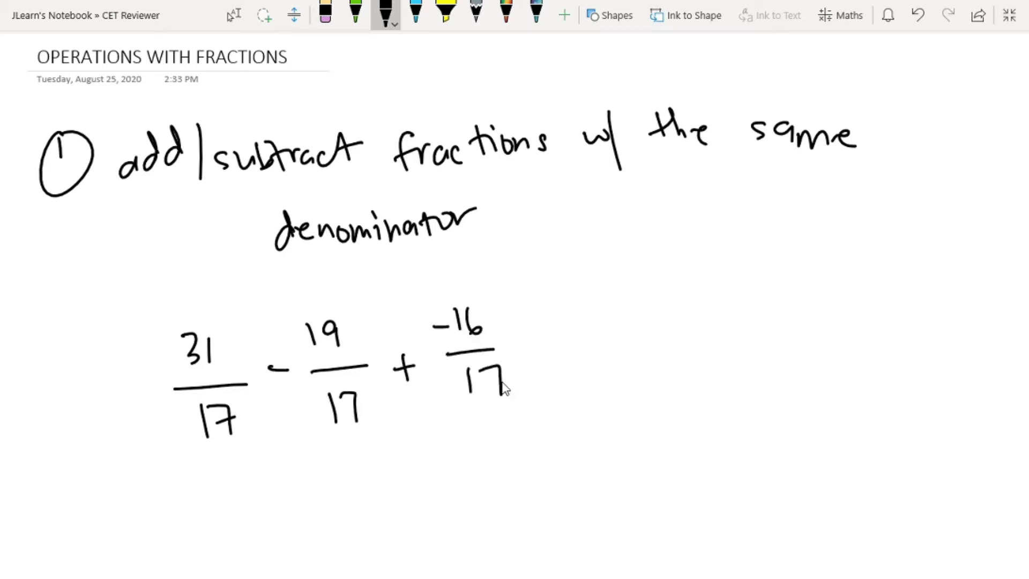
pyautogui.moveTo(537, 349); pyautogui.dragTo(551, 349)
pyautogui.moveTo(343, 413); pyautogui.dragTo(364, 408)
pyautogui.moveTo(490, 382); pyautogui.dragTo(513, 377)
# - Circle each shared denominator 17 and complete the equals sign
pyautogui.moveTo(235, 442)
pyautogui.mouseDown()
pyautogui.moveTo(220, 373)
pyautogui.moveTo(230, 445)
pyautogui.mouseUp()
pyautogui.moveTo(370, 437)
pyautogui.mouseDown()
pyautogui.moveTo(307, 418)
pyautogui.moveTo(361, 440)
pyautogui.mouseUp()
pyautogui.moveTo(467, 418); pyautogui.dragTo(466, 423)
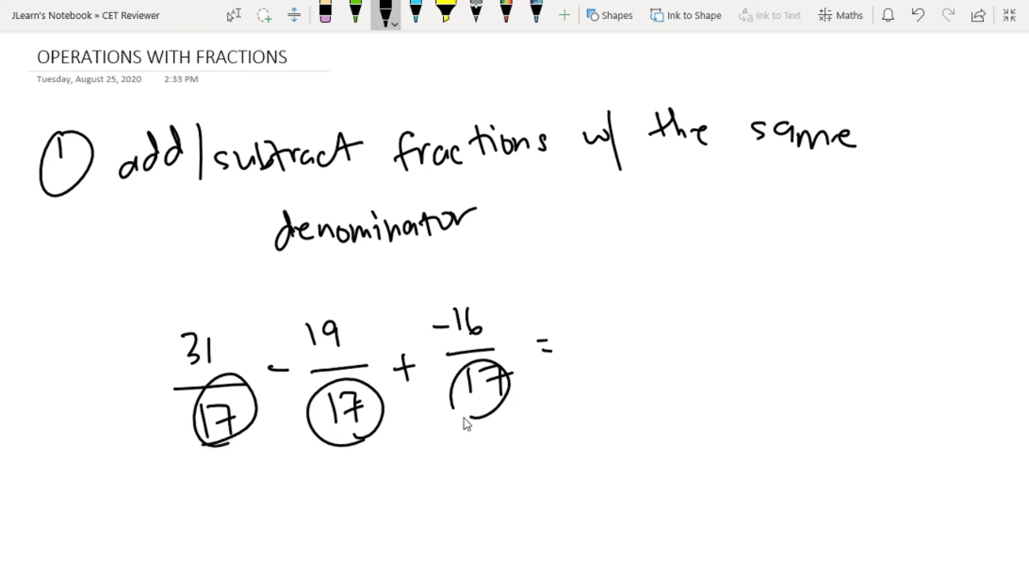
pyautogui.moveTo(539, 349); pyautogui.dragTo(550, 350)
# - Write the combined fraction (31 − 19 + (−16))/17
pyautogui.moveTo(618, 337); pyautogui.dragTo(869, 313)
pyautogui.moveTo(756, 360)
pyautogui.mouseDown()
pyautogui.moveTo(755, 377)
pyautogui.moveTo(766, 358)
pyautogui.mouseUp()
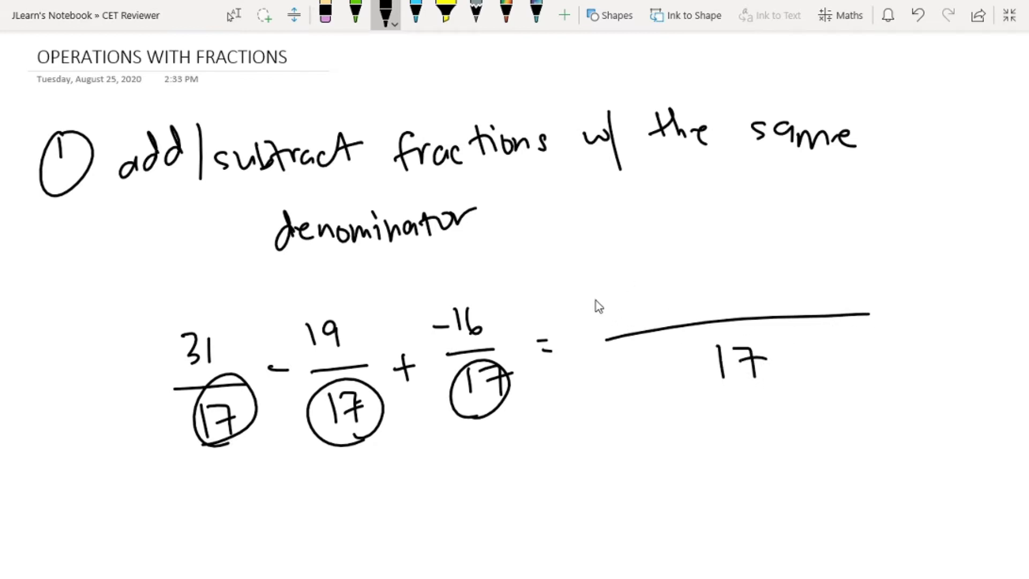
pyautogui.moveTo(581, 292); pyautogui.dragTo(583, 321)
pyautogui.moveTo(614, 286)
pyautogui.mouseDown()
pyautogui.moveTo(620, 321)
pyautogui.moveTo(651, 293)
pyautogui.moveTo(668, 302)
pyautogui.mouseUp()
pyautogui.moveTo(693, 269)
pyautogui.mouseDown()
pyautogui.moveTo(698, 302)
pyautogui.moveTo(740, 277)
pyautogui.moveTo(731, 292)
pyautogui.mouseUp()
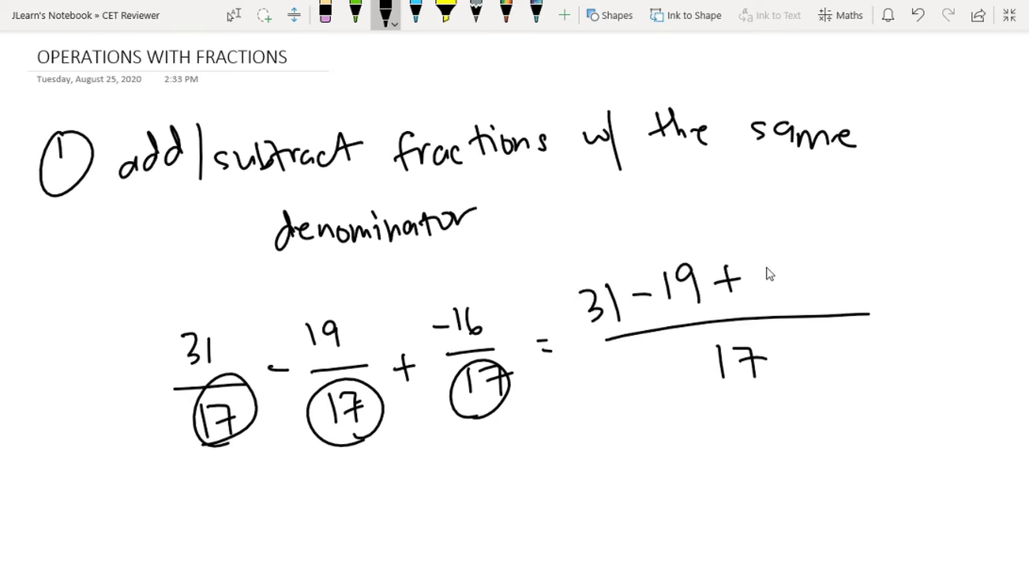
pyautogui.moveTo(845, 240); pyautogui.dragTo(852, 298)
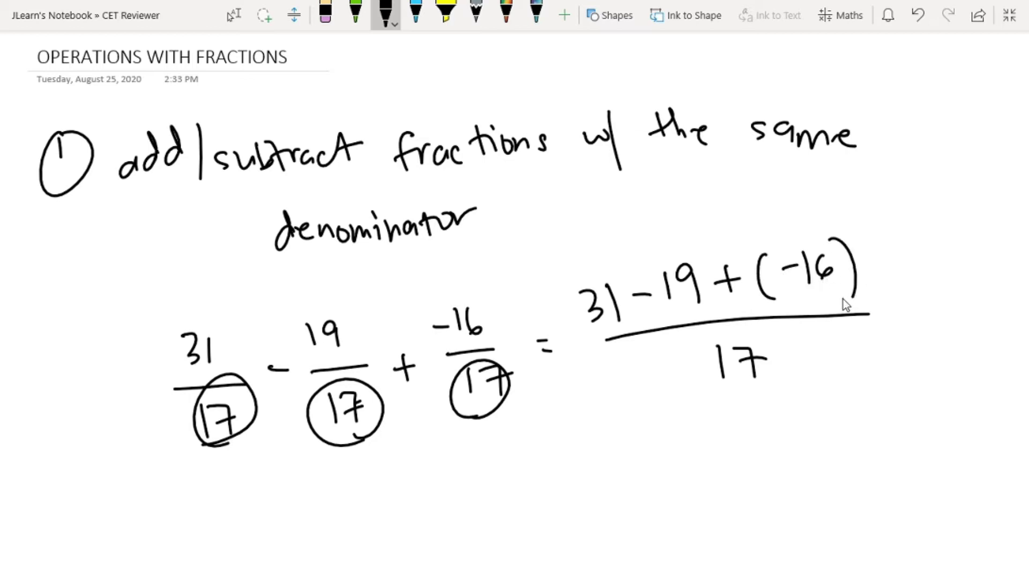
pyautogui.moveTo(596, 434); pyautogui.dragTo(600, 436)
# - Write the result −4/17 below the combined fraction
pyautogui.scroll(-3, 670, 292)
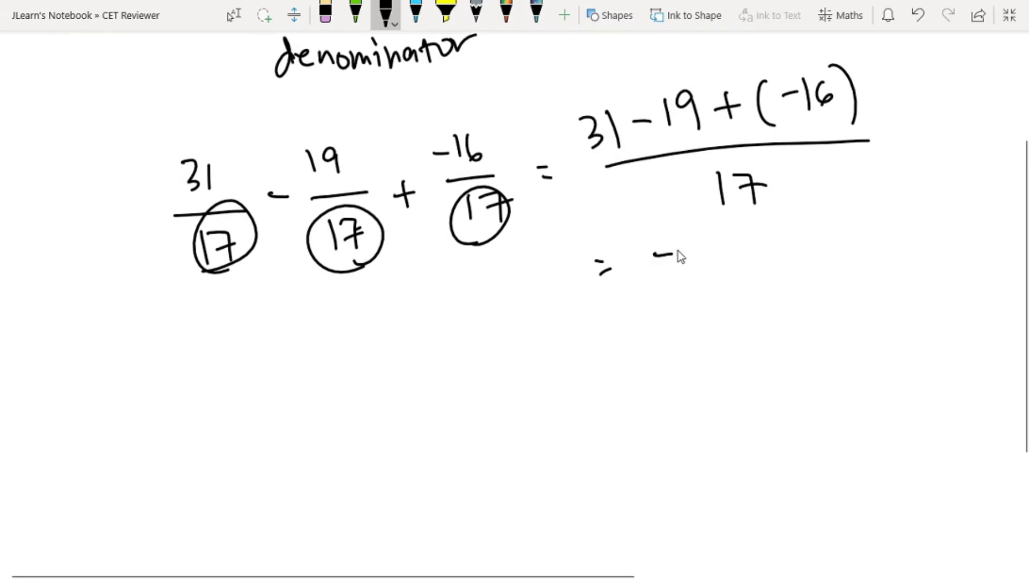
pyautogui.moveTo(699, 237); pyautogui.dragTo(702, 265)
pyautogui.moveTo(672, 279)
pyautogui.mouseDown()
pyautogui.moveTo(715, 275)
pyautogui.moveTo(695, 320)
pyautogui.moveTo(712, 320)
pyautogui.mouseUp()
pyautogui.moveTo(703, 309); pyautogui.dragTo(729, 305)
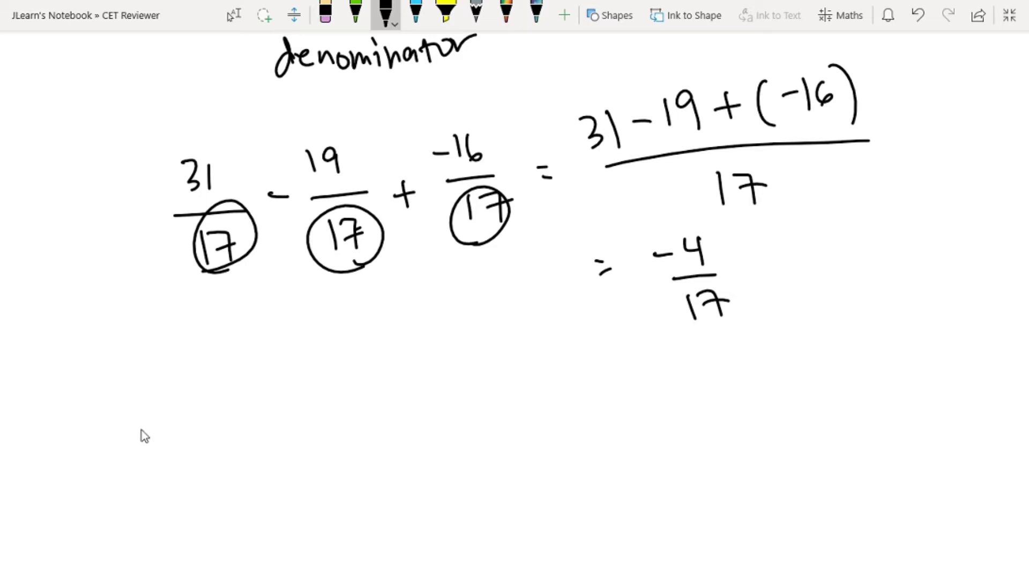
# - Start heading ② with a circled 2 and the word 'add|subtracting'
pyautogui.moveTo(82, 410)
pyautogui.mouseDown()
pyautogui.moveTo(93, 431)
pyautogui.moveTo(70, 441)
pyautogui.moveTo(171, 434)
pyautogui.mouseUp()
pyautogui.moveTo(187, 411); pyautogui.dragTo(180, 432)
pyautogui.moveTo(190, 391); pyautogui.dragTo(188, 433)
pyautogui.moveTo(215, 413); pyautogui.dragTo(212, 433)
pyautogui.moveTo(221, 394); pyautogui.dragTo(218, 432)
pyautogui.moveTo(236, 373); pyautogui.dragTo(240, 427)
pyautogui.moveTo(271, 394)
pyautogui.mouseDown()
pyautogui.moveTo(262, 412)
pyautogui.moveTo(303, 399)
pyautogui.moveTo(328, 407)
pyautogui.moveTo(381, 380)
pyautogui.moveTo(412, 386)
pyautogui.moveTo(457, 436)
pyautogui.mouseUp()
# - Continue heading ② with 'fractions w/ diff'
pyautogui.moveTo(528, 360)
pyautogui.mouseDown()
pyautogui.moveTo(558, 395)
pyautogui.moveTo(621, 377)
pyautogui.mouseUp()
pyautogui.moveTo(734, 372); pyautogui.dragTo(743, 364)
pyautogui.moveTo(742, 338); pyautogui.dragTo(747, 396)
pyautogui.moveTo(828, 350); pyautogui.dragTo(841, 369)
pyautogui.moveTo(851, 346); pyautogui.dragTo(852, 365)
# - Finish heading ② with 'diff. denominators'
pyautogui.moveTo(895, 327); pyautogui.dragTo(883, 358)
pyautogui.click(910, 347)
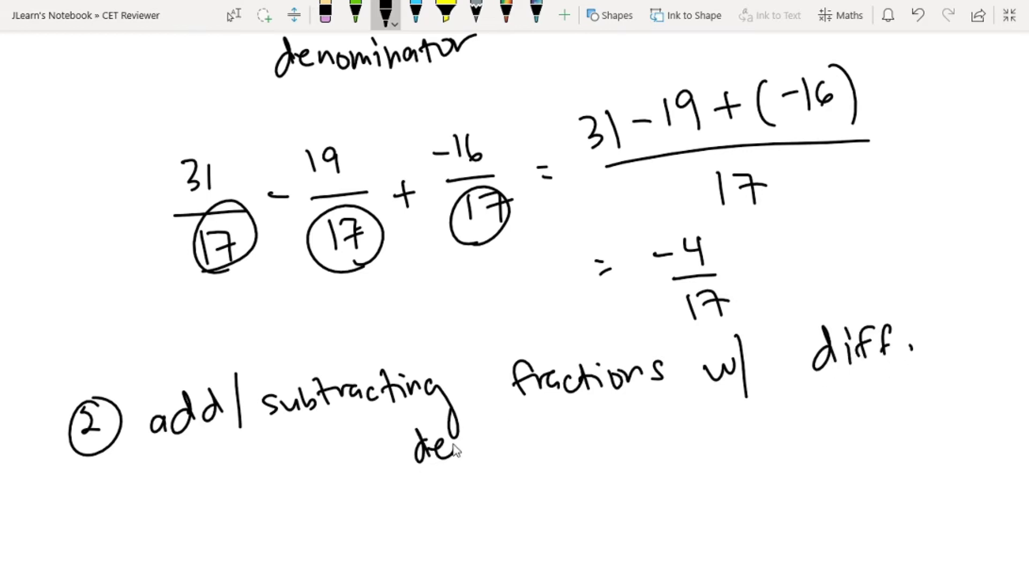
pyautogui.moveTo(487, 447)
pyautogui.mouseDown()
pyautogui.moveTo(541, 447)
pyautogui.moveTo(556, 436)
pyautogui.mouseUp()
pyautogui.click(558, 415)
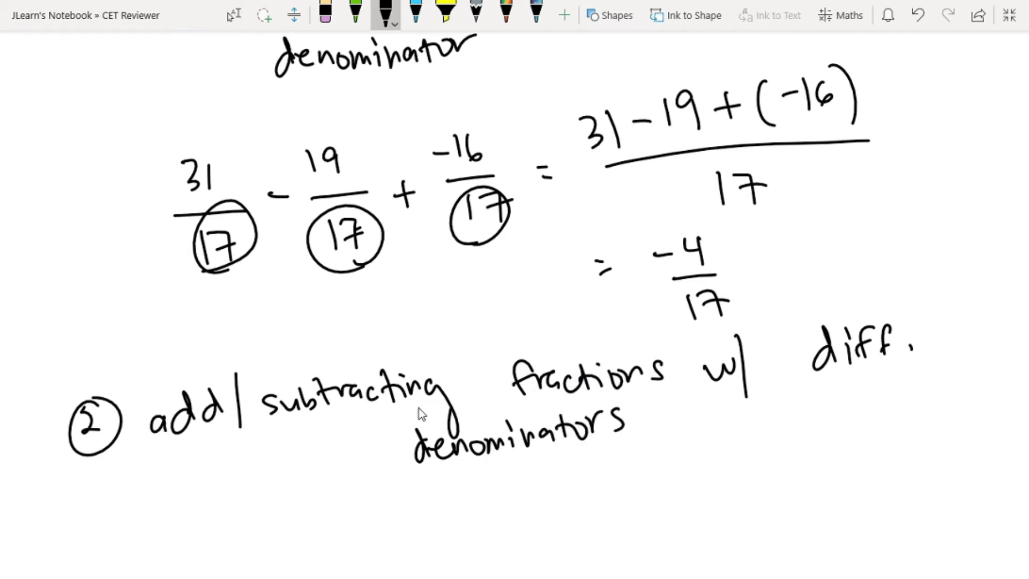
# - Below the heading, draw a cloud with 'LCM' written inside
pyautogui.scroll(-3, 342, 492)
pyautogui.scroll(-3, 340, 425)
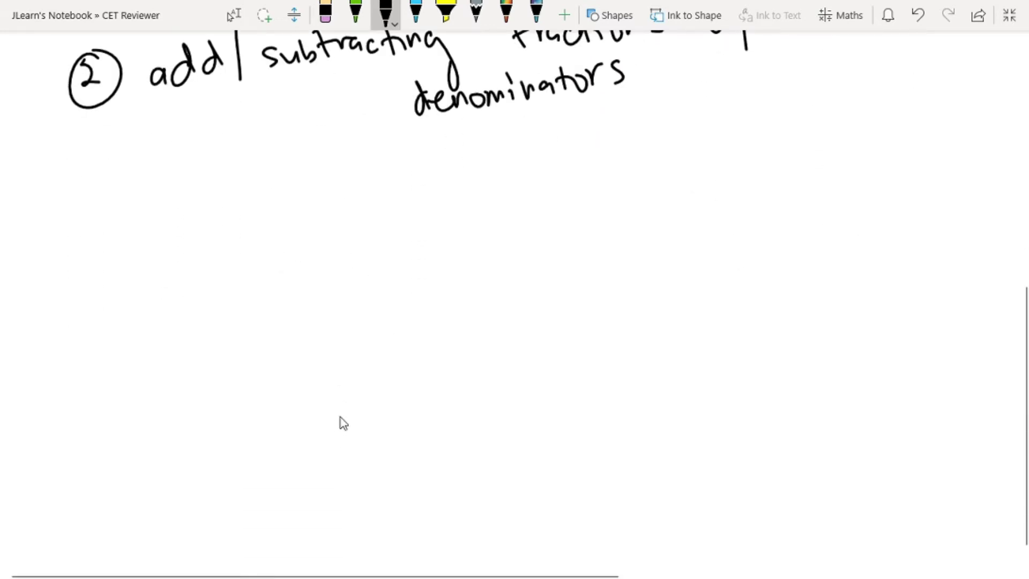
pyautogui.moveTo(214, 179)
pyautogui.mouseDown()
pyautogui.moveTo(164, 200)
pyautogui.moveTo(211, 268)
pyautogui.moveTo(349, 259)
pyautogui.moveTo(446, 218)
pyautogui.moveTo(290, 175)
pyautogui.moveTo(215, 178)
pyautogui.moveTo(223, 241)
pyautogui.mouseUp()
pyautogui.moveTo(237, 210)
pyautogui.mouseDown()
pyautogui.moveTo(242, 240)
pyautogui.moveTo(268, 213)
pyautogui.moveTo(299, 229)
pyautogui.mouseUp()
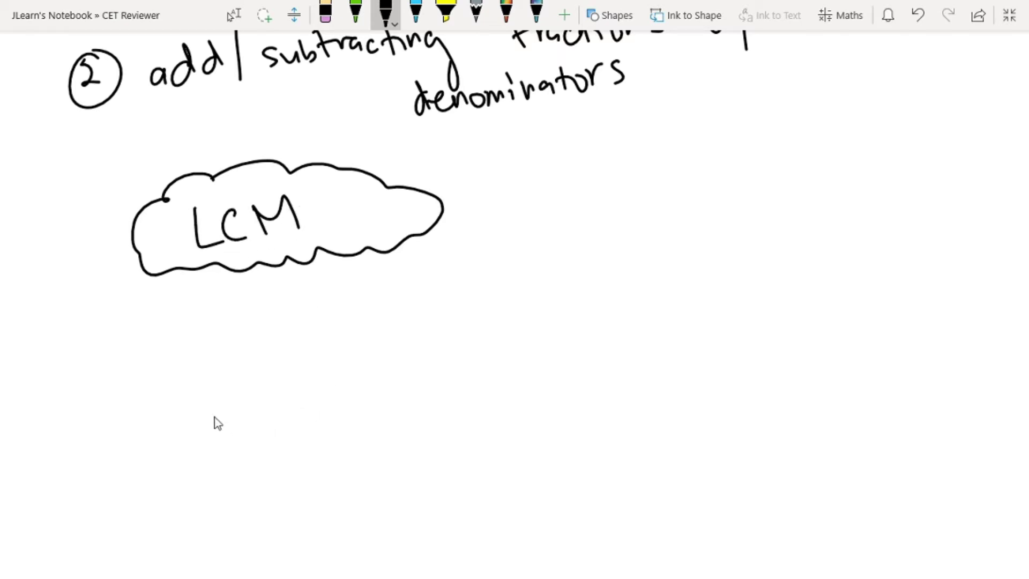
# - Write the example 7/12 − 3/8
pyautogui.moveTo(198, 330); pyautogui.dragTo(274, 351)
pyautogui.click(236, 379)
pyautogui.moveTo(236, 379); pyautogui.dragTo(240, 403)
pyautogui.moveTo(247, 381); pyautogui.dragTo(275, 394)
pyautogui.moveTo(295, 336)
pyautogui.mouseDown()
pyautogui.moveTo(375, 332)
pyautogui.moveTo(377, 350)
pyautogui.mouseUp()
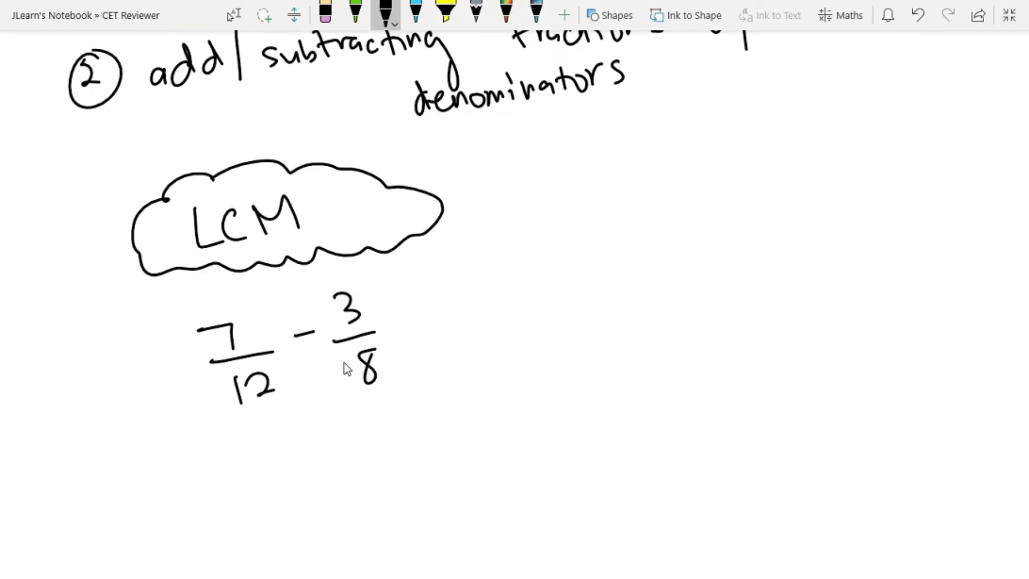
# - Write '= (14 − 9)/24' after 7/12 − 3/8
pyautogui.moveTo(407, 315); pyautogui.dragTo(430, 322)
pyautogui.moveTo(491, 308); pyautogui.dragTo(740, 279)
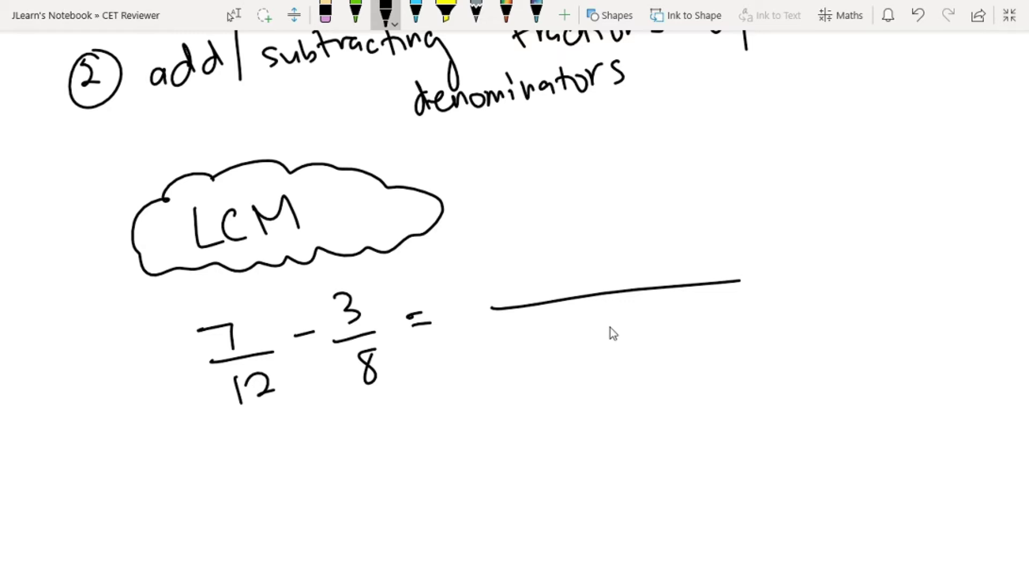
pyautogui.moveTo(591, 320)
pyautogui.mouseDown()
pyautogui.moveTo(617, 338)
pyautogui.moveTo(645, 332)
pyautogui.mouseUp()
pyautogui.moveTo(641, 309); pyautogui.dragTo(642, 341)
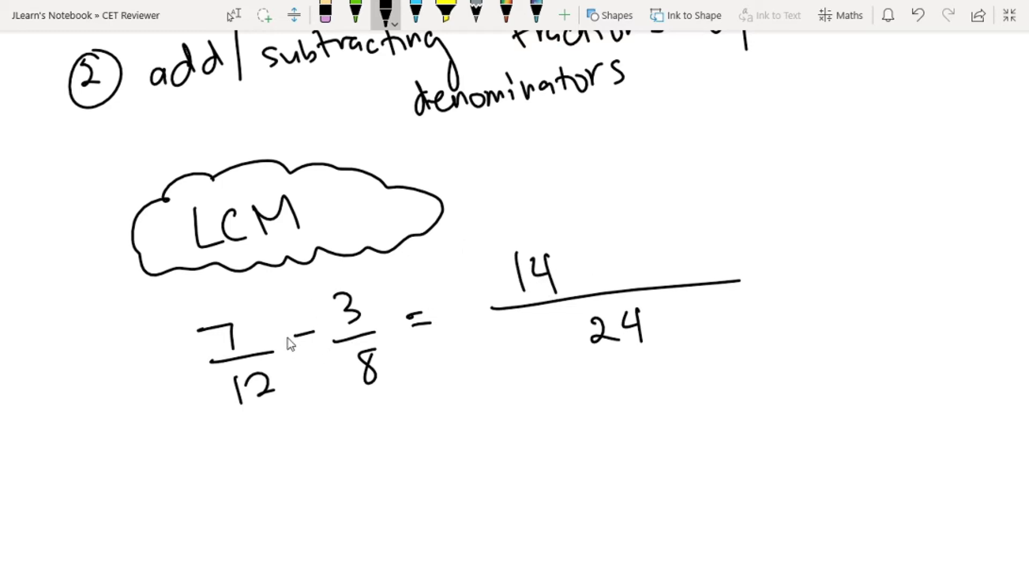
pyautogui.moveTo(588, 260); pyautogui.dragTo(614, 260)
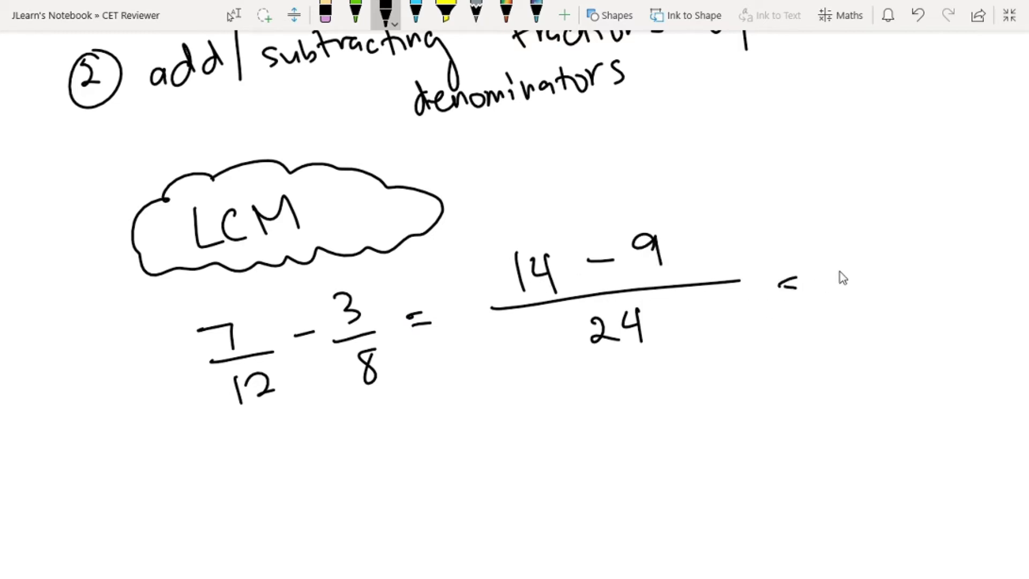
# - Write the final answer '= 5/24' and a circled 3 below
pyautogui.moveTo(847, 253); pyautogui.dragTo(831, 271)
pyautogui.moveTo(845, 236); pyautogui.dragTo(864, 235)
pyautogui.moveTo(814, 276); pyautogui.dragTo(864, 275)
pyautogui.moveTo(825, 301)
pyautogui.mouseDown()
pyautogui.moveTo(855, 322)
pyautogui.moveTo(874, 306)
pyautogui.mouseUp()
pyautogui.moveTo(871, 279); pyautogui.dragTo(872, 322)
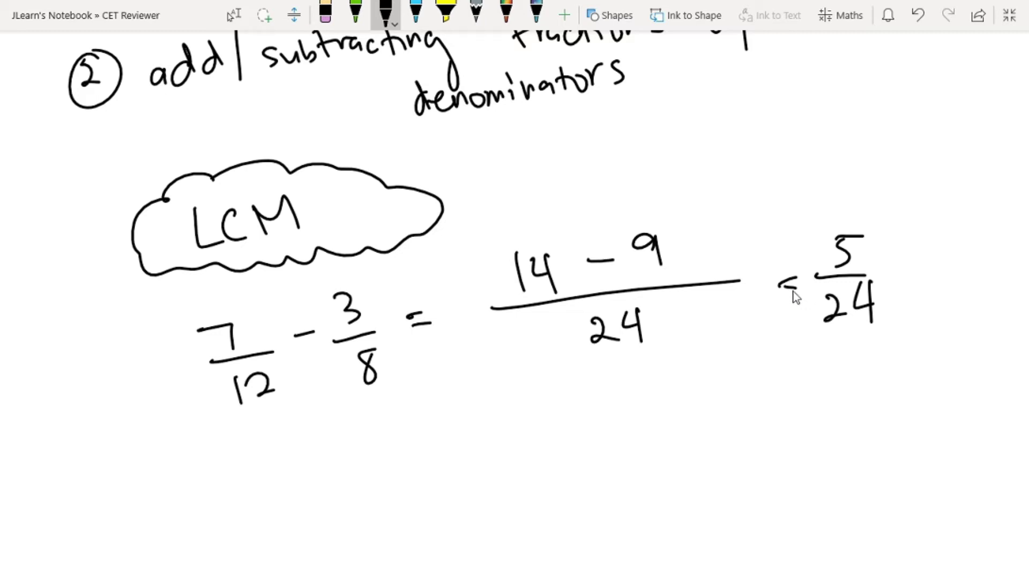
pyautogui.moveTo(97, 478)
pyautogui.mouseDown()
pyautogui.moveTo(99, 502)
pyautogui.moveTo(103, 466)
pyautogui.mouseUp()
# - Write 'add|subtract' beside the circled 3 for rule ③
pyautogui.scroll(-1, 161, 452)
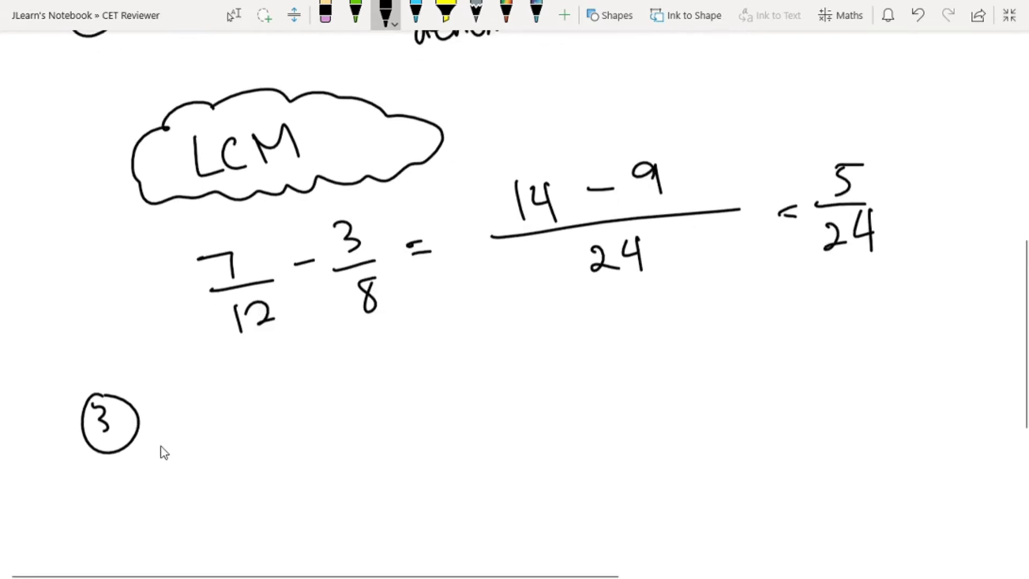
pyautogui.scroll(-2, 163, 451)
pyautogui.moveTo(185, 324)
pyautogui.mouseDown()
pyautogui.moveTo(186, 342)
pyautogui.moveTo(231, 328)
pyautogui.mouseUp()
pyautogui.moveTo(258, 289); pyautogui.dragTo(261, 344)
pyautogui.moveTo(302, 296); pyautogui.dragTo(288, 311)
pyautogui.moveTo(308, 303); pyautogui.dragTo(366, 316)
pyautogui.moveTo(351, 303); pyautogui.dragTo(371, 291)
pyautogui.moveTo(374, 303)
pyautogui.mouseDown()
pyautogui.moveTo(380, 293)
pyautogui.moveTo(425, 306)
pyautogui.mouseUp()
pyautogui.moveTo(437, 278)
pyautogui.mouseDown()
pyautogui.moveTo(439, 308)
pyautogui.moveTo(449, 285)
pyautogui.moveTo(543, 296)
pyautogui.mouseUp()
# - Complete rule ③ with the words 'mixed numbers'
pyautogui.moveTo(560, 282); pyautogui.dragTo(582, 289)
pyautogui.moveTo(591, 253); pyautogui.dragTo(594, 290)
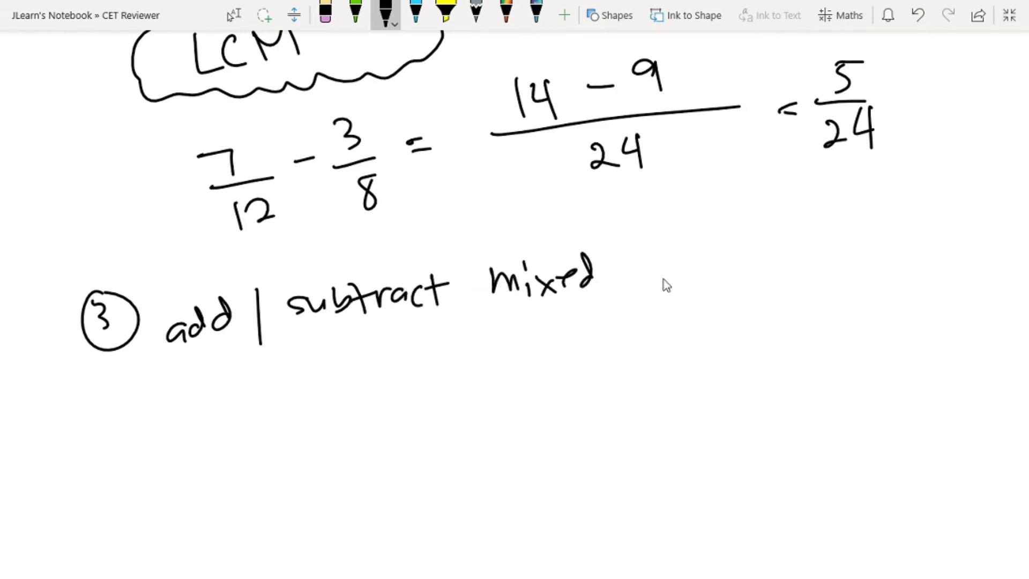
pyautogui.moveTo(667, 267); pyautogui.dragTo(710, 277)
pyautogui.moveTo(715, 248); pyautogui.dragTo(723, 274)
pyautogui.moveTo(729, 267); pyautogui.dragTo(744, 271)
pyautogui.moveTo(750, 267); pyautogui.dragTo(764, 263)
pyautogui.moveTo(783, 252); pyautogui.dragTo(768, 272)
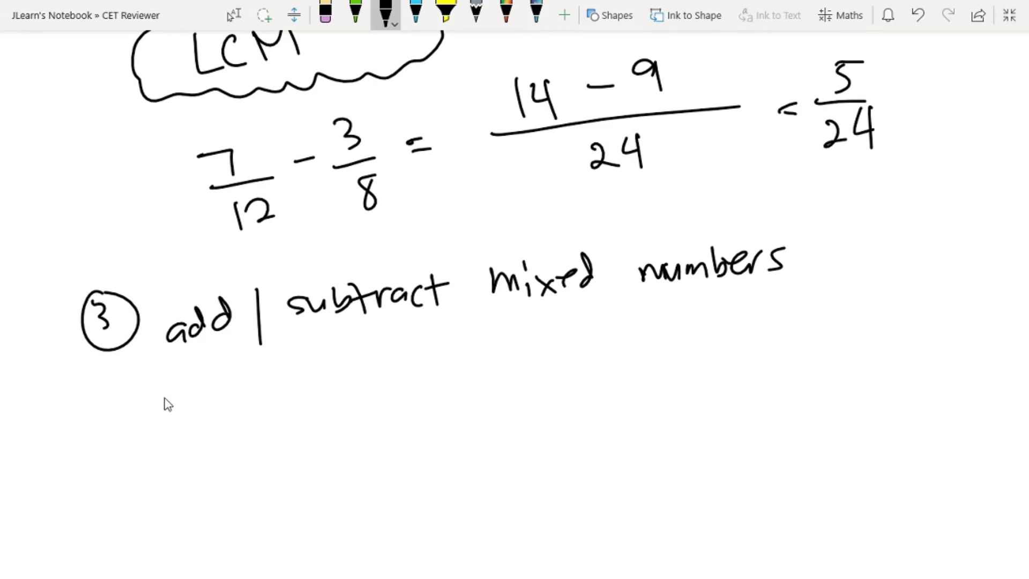
# - Write the first method '① convert MN → improper'
pyautogui.moveTo(160, 387); pyautogui.dragTo(170, 386)
pyautogui.moveTo(236, 395)
pyautogui.mouseDown()
pyautogui.moveTo(314, 390)
pyautogui.moveTo(332, 400)
pyautogui.mouseUp()
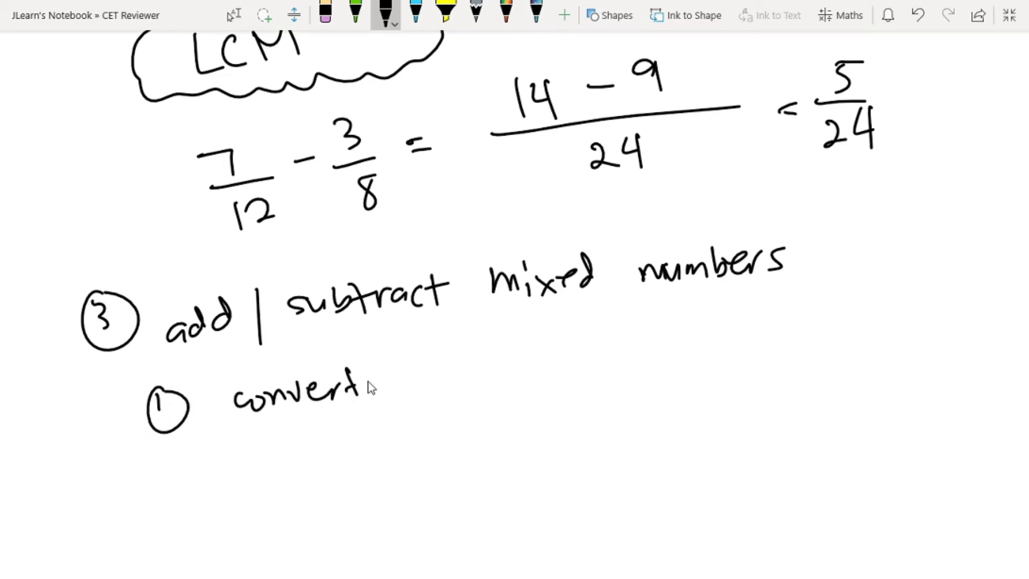
pyautogui.moveTo(417, 379)
pyautogui.mouseDown()
pyautogui.moveTo(420, 355)
pyautogui.moveTo(543, 358)
pyautogui.moveTo(540, 366)
pyautogui.mouseUp()
pyautogui.moveTo(580, 327); pyautogui.dragTo(581, 335)
pyautogui.moveTo(586, 339); pyautogui.dragTo(588, 355)
pyautogui.moveTo(591, 354); pyautogui.dragTo(646, 343)
pyautogui.moveTo(649, 348); pyautogui.dragTo(740, 320)
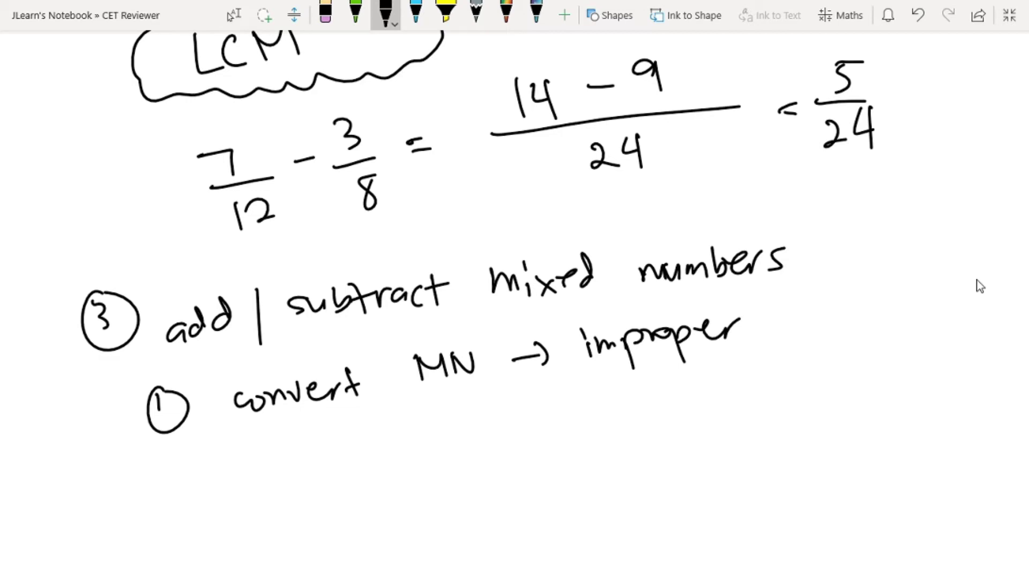
# - Write the second method '② add numbers separately'
pyautogui.moveTo(161, 470); pyautogui.dragTo(176, 483)
pyautogui.moveTo(174, 459)
pyautogui.mouseDown()
pyautogui.moveTo(191, 489)
pyautogui.moveTo(181, 460)
pyautogui.mouseUp()
pyautogui.moveTo(231, 470); pyautogui.dragTo(235, 480)
pyautogui.moveTo(252, 470); pyautogui.dragTo(273, 478)
pyautogui.moveTo(323, 456)
pyautogui.mouseDown()
pyautogui.moveTo(367, 467)
pyautogui.moveTo(379, 436)
pyautogui.moveTo(403, 457)
pyautogui.moveTo(449, 462)
pyautogui.moveTo(438, 459)
pyautogui.mouseUp()
pyautogui.moveTo(514, 436); pyautogui.dragTo(503, 455)
pyautogui.moveTo(519, 444)
pyautogui.mouseDown()
pyautogui.moveTo(552, 464)
pyautogui.moveTo(576, 446)
pyautogui.mouseUp()
pyautogui.moveTo(583, 445)
pyautogui.mouseDown()
pyautogui.moveTo(592, 425)
pyautogui.moveTo(613, 430)
pyautogui.mouseUp()
pyautogui.moveTo(623, 401); pyautogui.dragTo(625, 428)
pyautogui.moveTo(661, 395); pyautogui.dragTo(670, 427)
pyautogui.moveTo(682, 414); pyautogui.dragTo(704, 444)
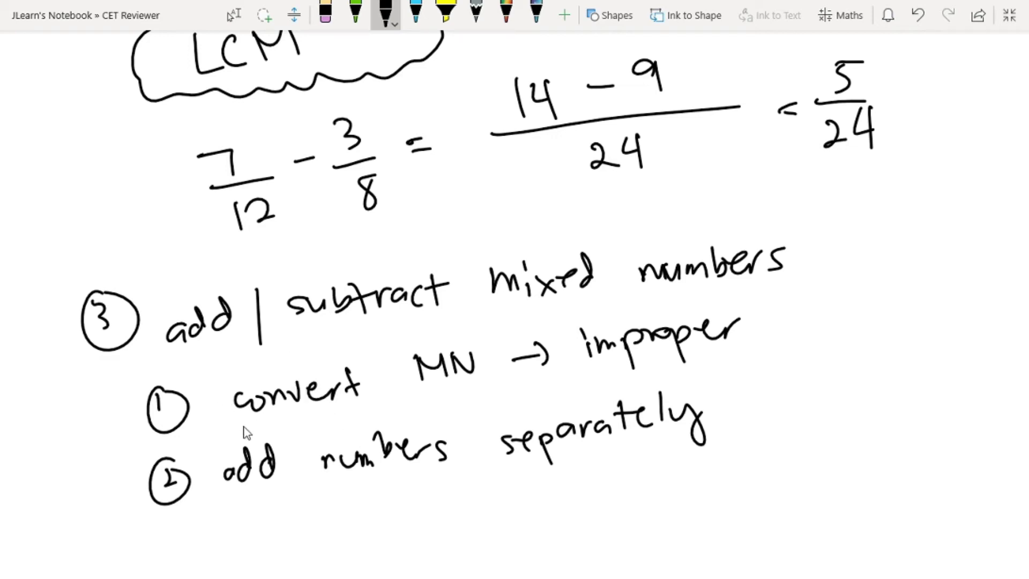
pyautogui.scroll(-8, 246, 432)
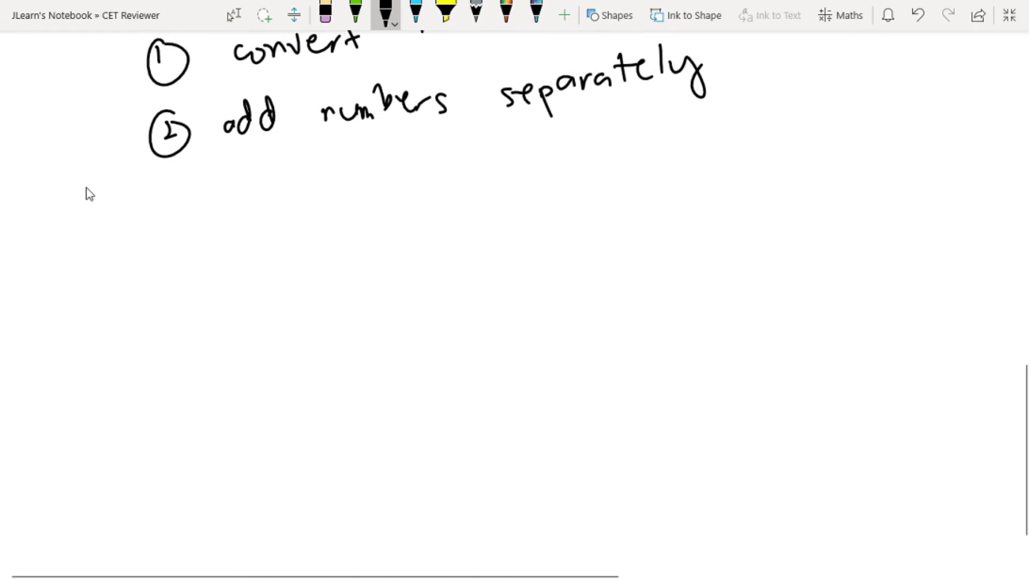
# - Handwrite the example 6 3/4 − 2 1/5 − 4 1/3, undoing a mistaken plus sign
pyautogui.moveTo(129, 196); pyautogui.dragTo(132, 224)
pyautogui.moveTo(163, 185); pyautogui.dragTo(166, 182)
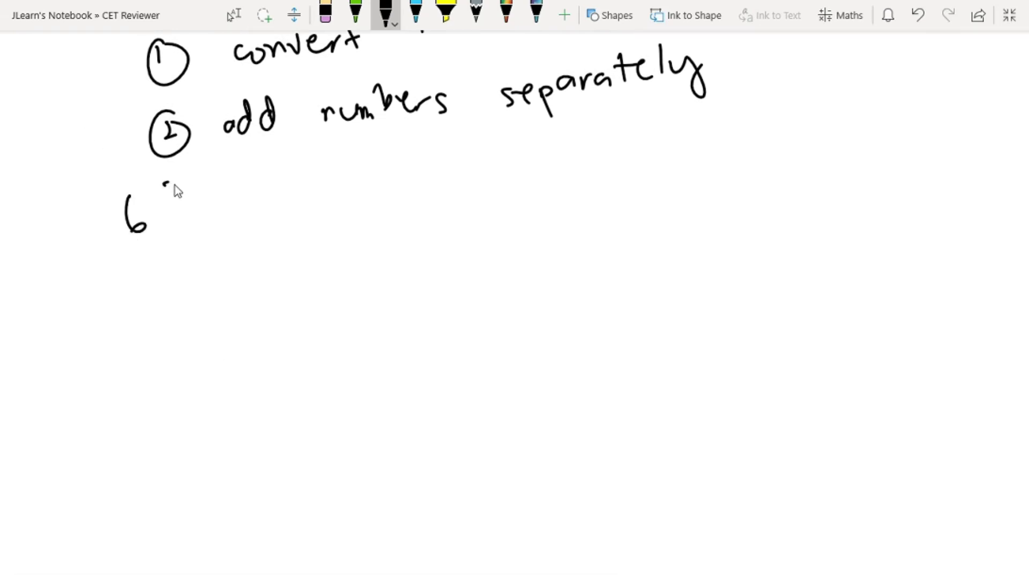
pyautogui.moveTo(180, 229); pyautogui.dragTo(187, 257)
pyautogui.moveTo(221, 217)
pyautogui.mouseDown()
pyautogui.moveTo(242, 213)
pyautogui.moveTo(231, 222)
pyautogui.mouseUp()
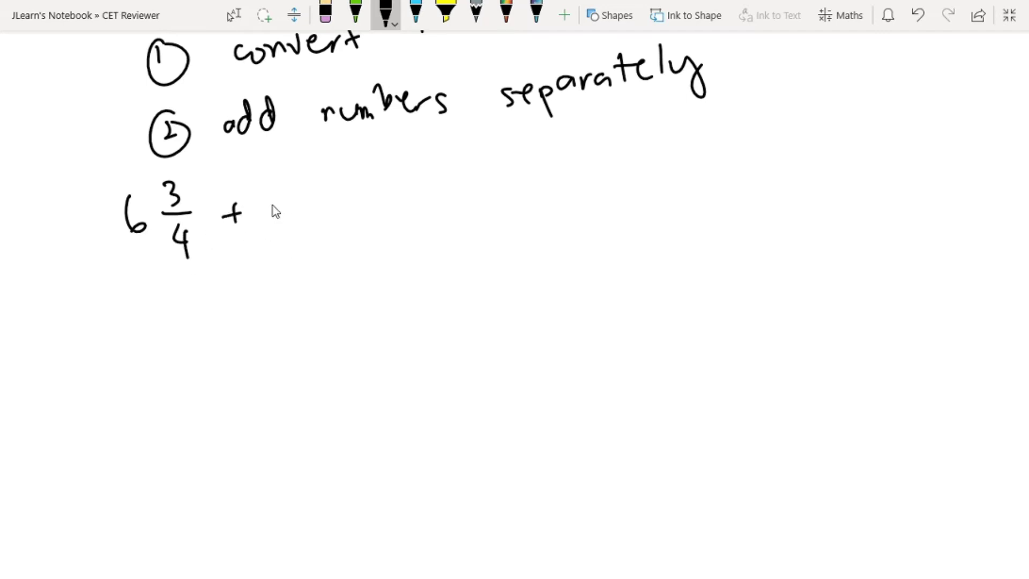
pyautogui.moveTo(264, 214)
pyautogui.mouseDown()
pyautogui.moveTo(310, 213)
pyautogui.moveTo(343, 190)
pyautogui.moveTo(370, 194)
pyautogui.moveTo(355, 222)
pyautogui.mouseUp()
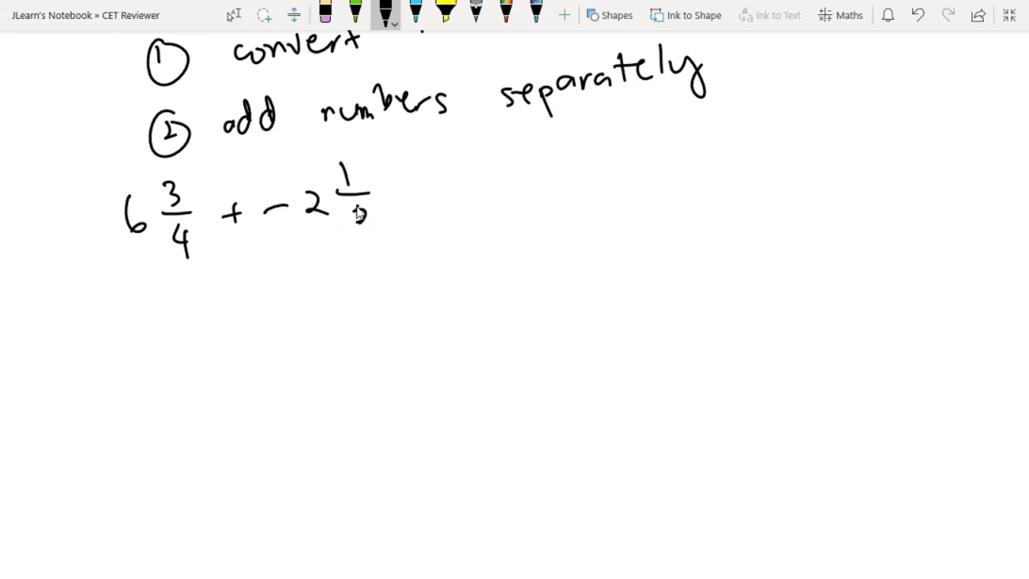
pyautogui.hotkey('ctrl', 'z')
pyautogui.hotkey('ctrl', 'z')
pyautogui.hotkey('ctrl', 'z')
pyautogui.hotkey('ctrl', 'z')
pyautogui.hotkey('ctrl', 'z')
pyautogui.hotkey('ctrl', 'z')
pyautogui.hotkey('ctrl', 'z')
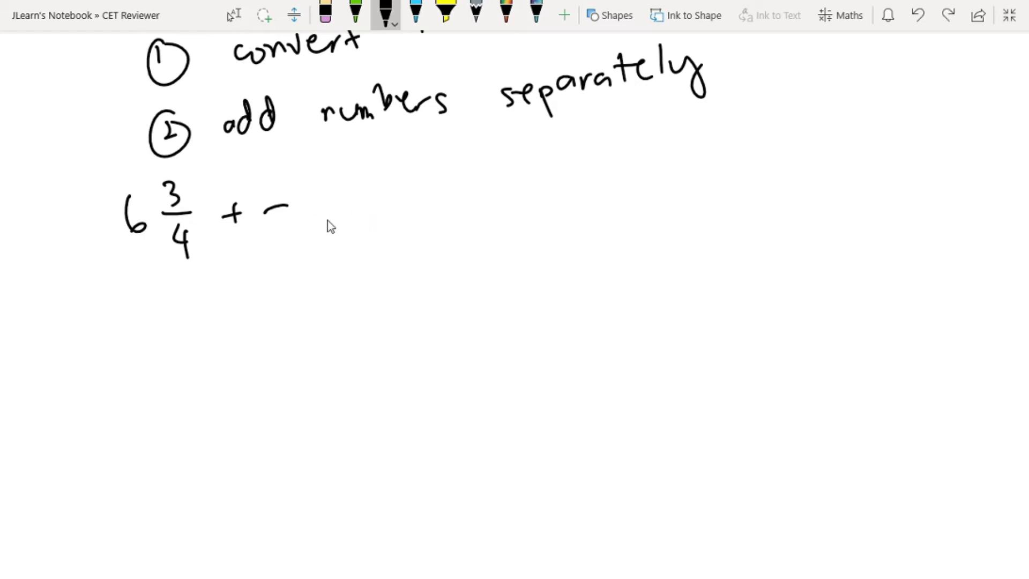
pyautogui.moveTo(223, 213); pyautogui.dragTo(246, 209)
pyautogui.moveTo(317, 172); pyautogui.dragTo(324, 192)
pyautogui.moveTo(314, 194); pyautogui.dragTo(342, 187)
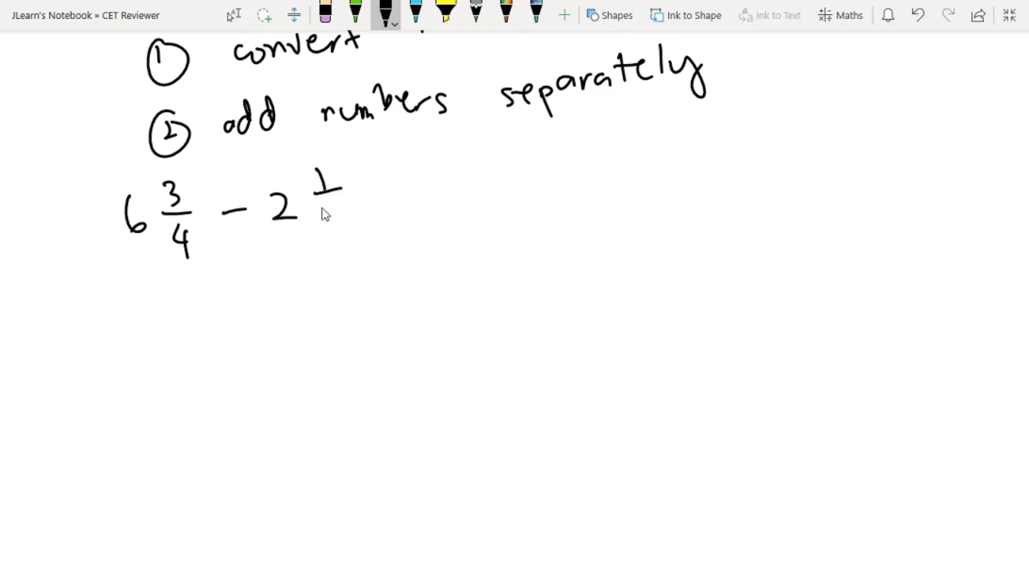
pyautogui.moveTo(420, 177)
pyautogui.mouseDown()
pyautogui.moveTo(420, 193)
pyautogui.moveTo(436, 193)
pyautogui.mouseUp()
pyautogui.moveTo(432, 175); pyautogui.dragTo(434, 204)
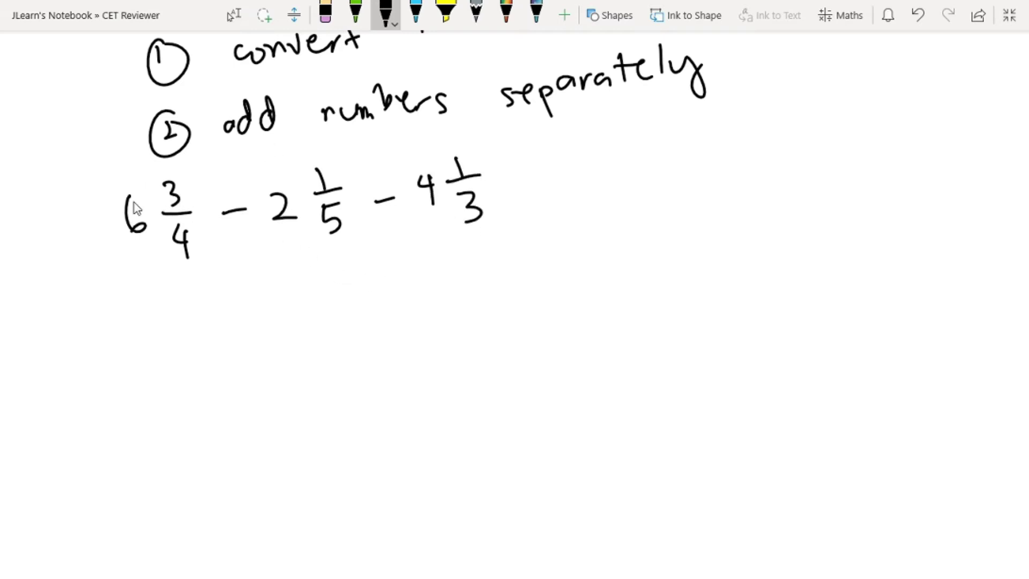
# - Start the regrouped line with the whole numbers (6 − 2 − 4) followed by a plus
pyautogui.moveTo(161, 319); pyautogui.dragTo(163, 338)
pyautogui.moveTo(299, 306)
pyautogui.mouseDown()
pyautogui.moveTo(312, 323)
pyautogui.moveTo(305, 336)
pyautogui.mouseUp()
pyautogui.moveTo(319, 289); pyautogui.dragTo(331, 333)
pyautogui.moveTo(158, 296)
pyautogui.mouseDown()
pyautogui.moveTo(147, 327)
pyautogui.moveTo(155, 354)
pyautogui.mouseUp()
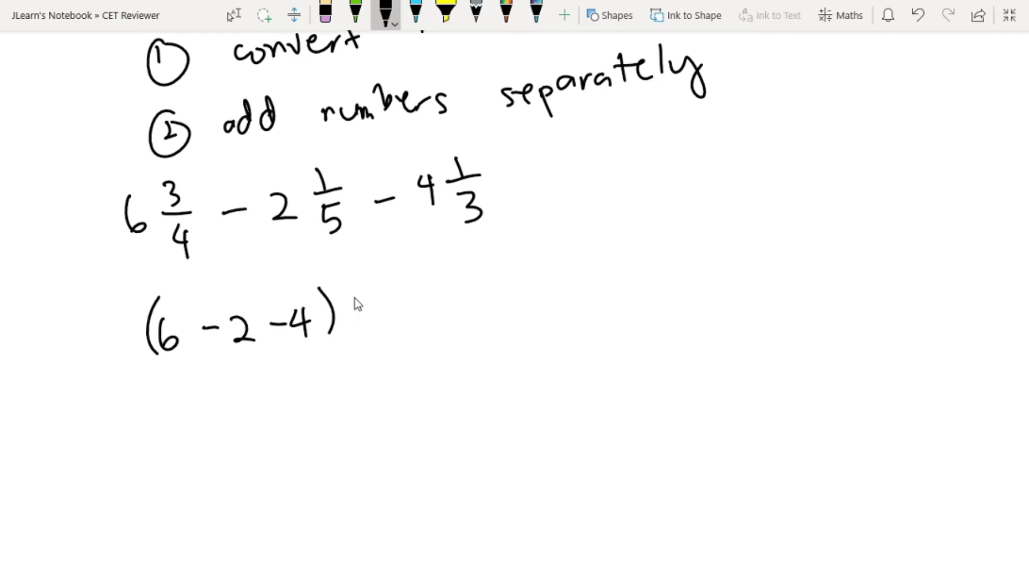
pyautogui.moveTo(352, 315); pyautogui.dragTo(370, 314)
pyautogui.moveTo(366, 307); pyautogui.dragTo(366, 319)
pyautogui.moveTo(404, 269)
pyautogui.mouseDown()
pyautogui.moveTo(396, 281)
pyautogui.moveTo(410, 336)
pyautogui.mouseUp()
# - Write the fractions group (3/4 − 1/5 − 1/3) to close the regrouped line
pyautogui.moveTo(427, 278)
pyautogui.mouseDown()
pyautogui.moveTo(429, 296)
pyautogui.moveTo(456, 305)
pyautogui.mouseUp()
pyautogui.moveTo(444, 316)
pyautogui.mouseDown()
pyautogui.moveTo(444, 326)
pyautogui.moveTo(461, 328)
pyautogui.mouseUp()
pyautogui.moveTo(453, 319); pyautogui.dragTo(456, 343)
pyautogui.moveTo(480, 298); pyautogui.dragTo(499, 297)
pyautogui.moveTo(520, 263)
pyautogui.mouseDown()
pyautogui.moveTo(515, 292)
pyautogui.moveTo(533, 302)
pyautogui.moveTo(530, 329)
pyautogui.mouseUp()
pyautogui.moveTo(571, 292); pyautogui.dragTo(585, 290)
pyautogui.moveTo(609, 256)
pyautogui.mouseDown()
pyautogui.moveTo(613, 320)
pyautogui.moveTo(647, 325)
pyautogui.mouseUp()
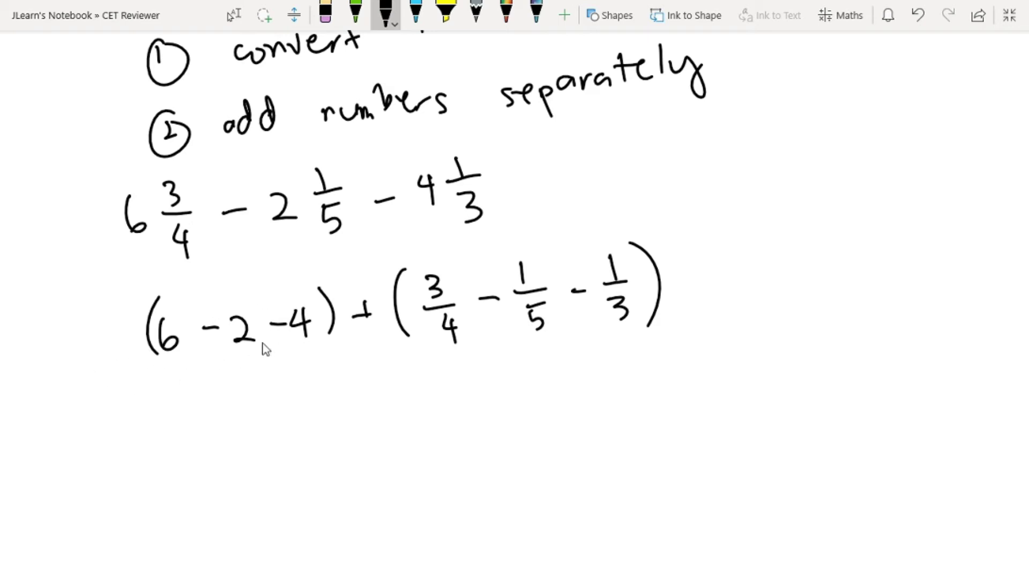
# - Write 0 + and a long fraction bar over the common denominator 60
pyautogui.moveTo(262, 417); pyautogui.dragTo(264, 421)
pyautogui.moveTo(330, 408); pyautogui.dragTo(320, 432)
pyautogui.moveTo(313, 416); pyautogui.dragTo(332, 412)
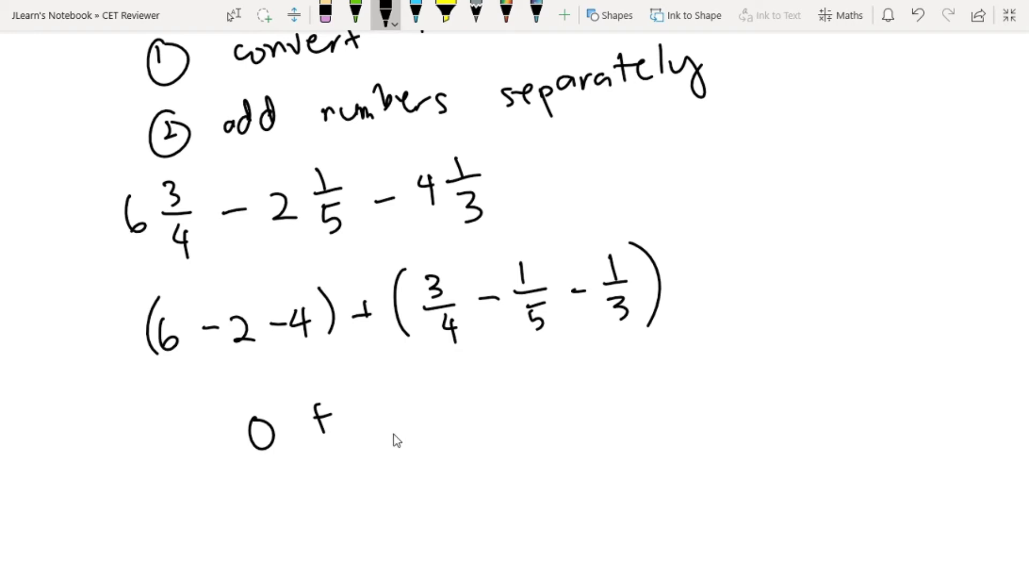
pyautogui.moveTo(395, 435); pyautogui.dragTo(659, 421)
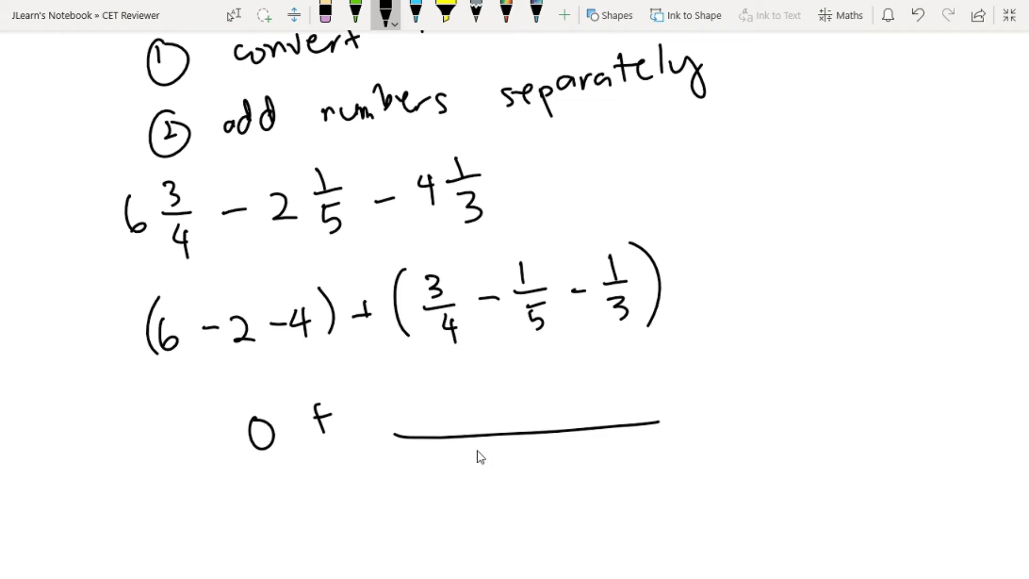
pyautogui.moveTo(512, 453)
pyautogui.mouseDown()
pyautogui.moveTo(505, 481)
pyautogui.moveTo(544, 471)
pyautogui.moveTo(520, 461)
pyautogui.mouseUp()
# - Fill in the numerator 45 − 12 − 20 and write the result 13/60
pyautogui.moveTo(427, 385); pyautogui.dragTo(443, 405)
pyautogui.moveTo(438, 388); pyautogui.dragTo(438, 415)
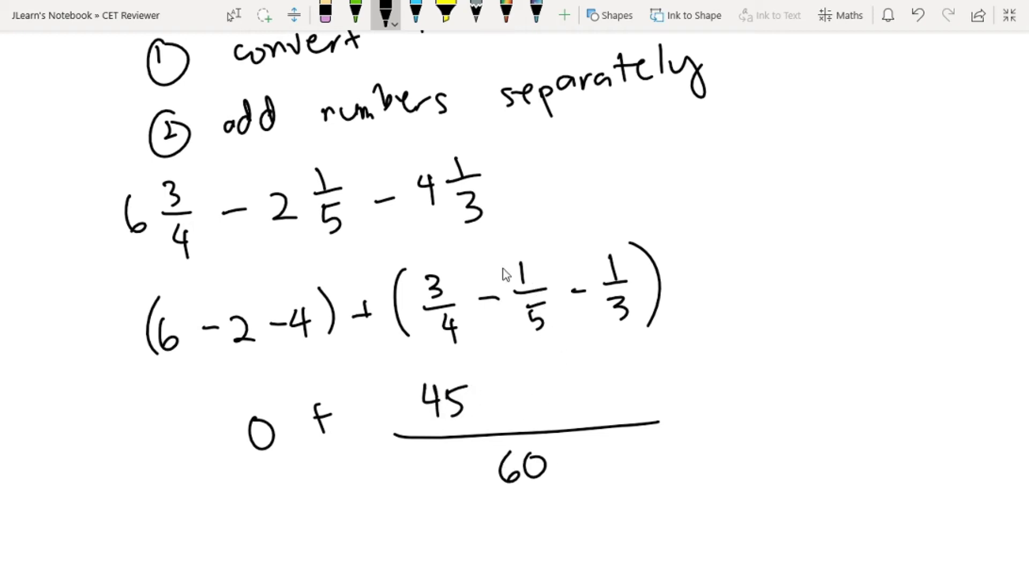
pyautogui.moveTo(479, 403); pyautogui.dragTo(545, 399)
pyautogui.moveTo(563, 384); pyautogui.dragTo(576, 383)
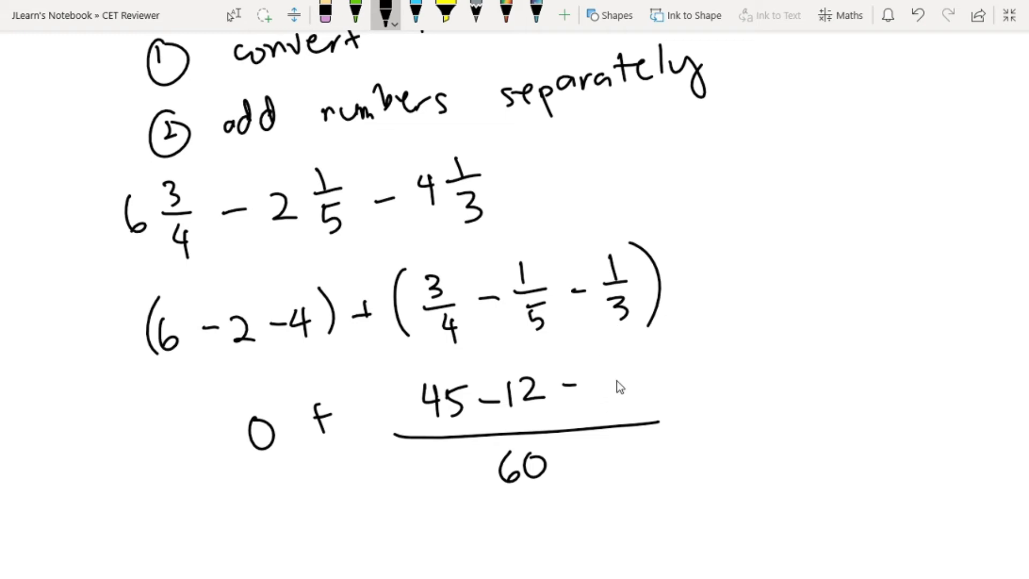
pyautogui.moveTo(603, 378); pyautogui.dragTo(625, 395)
pyautogui.moveTo(786, 381); pyautogui.dragTo(782, 388)
pyautogui.moveTo(756, 416); pyautogui.dragTo(793, 432)
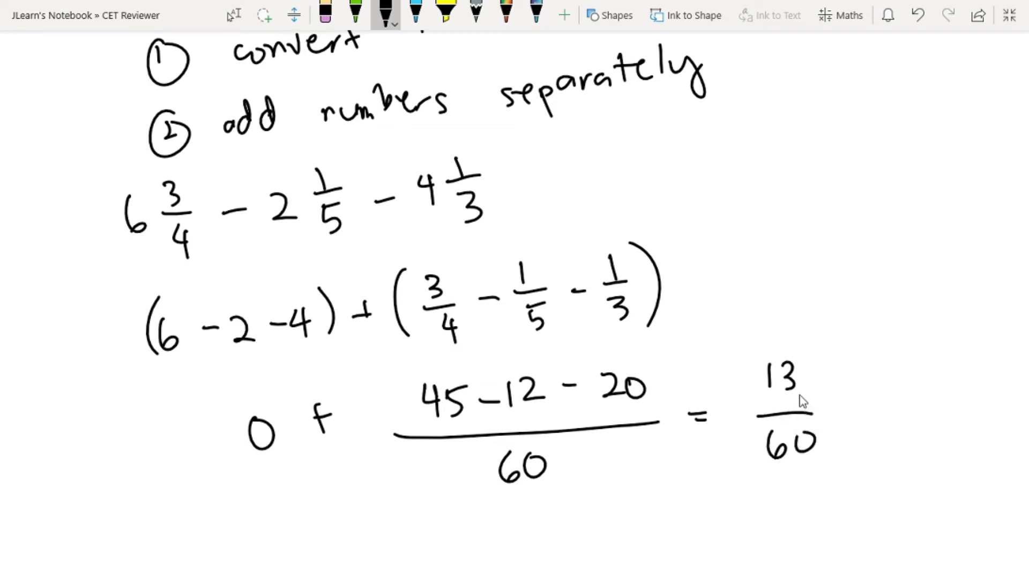
# - Below the first method, rewrite the problem 6 3/4 − 2 1/5 − 4 1/3
pyautogui.scroll(-6, 85, 405)
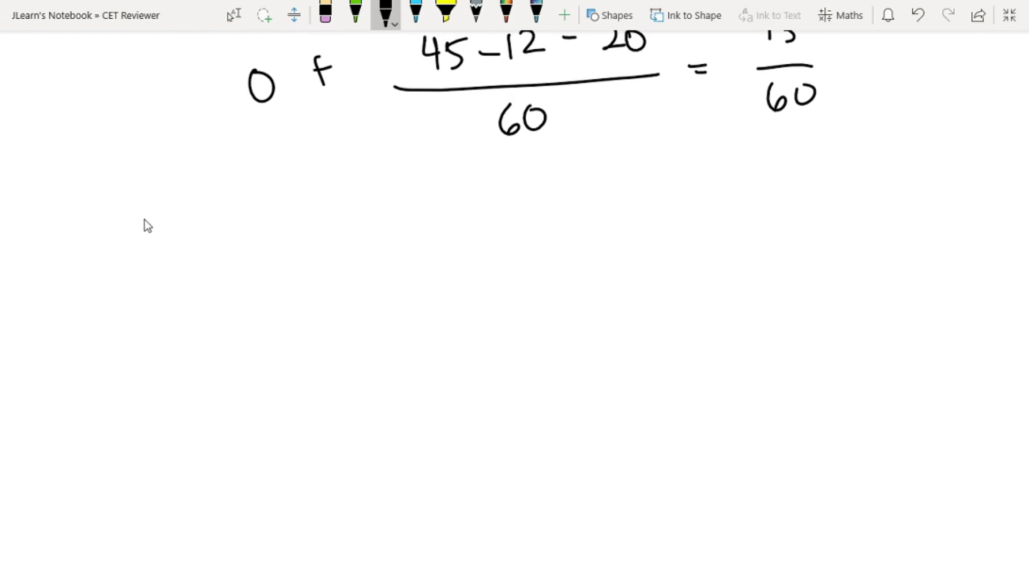
pyautogui.moveTo(146, 238); pyautogui.dragTo(138, 256)
pyautogui.moveTo(179, 221)
pyautogui.mouseDown()
pyautogui.moveTo(179, 236)
pyautogui.moveTo(199, 244)
pyautogui.mouseUp()
pyautogui.moveTo(187, 249)
pyautogui.mouseDown()
pyautogui.moveTo(197, 277)
pyautogui.moveTo(266, 257)
pyautogui.mouseUp()
pyautogui.moveTo(341, 246)
pyautogui.mouseDown()
pyautogui.moveTo(340, 262)
pyautogui.moveTo(403, 238)
pyautogui.moveTo(451, 250)
pyautogui.mouseUp()
pyautogui.moveTo(449, 221); pyautogui.dragTo(449, 254)
pyautogui.moveTo(481, 205)
pyautogui.mouseDown()
pyautogui.moveTo(484, 225)
pyautogui.moveTo(500, 224)
pyautogui.moveTo(488, 261)
pyautogui.mouseUp()
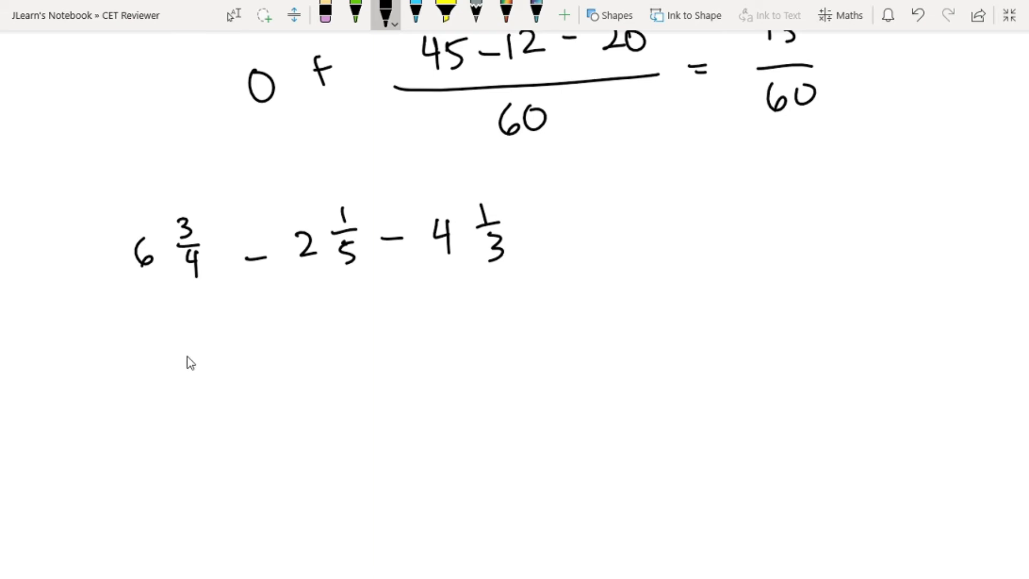
# - Convert it to improper fractions 27/4 − 11/5 − 13/3
pyautogui.moveTo(161, 320)
pyautogui.mouseDown()
pyautogui.moveTo(177, 336)
pyautogui.moveTo(210, 337)
pyautogui.moveTo(206, 363)
pyautogui.mouseUp()
pyautogui.moveTo(202, 350); pyautogui.dragTo(203, 373)
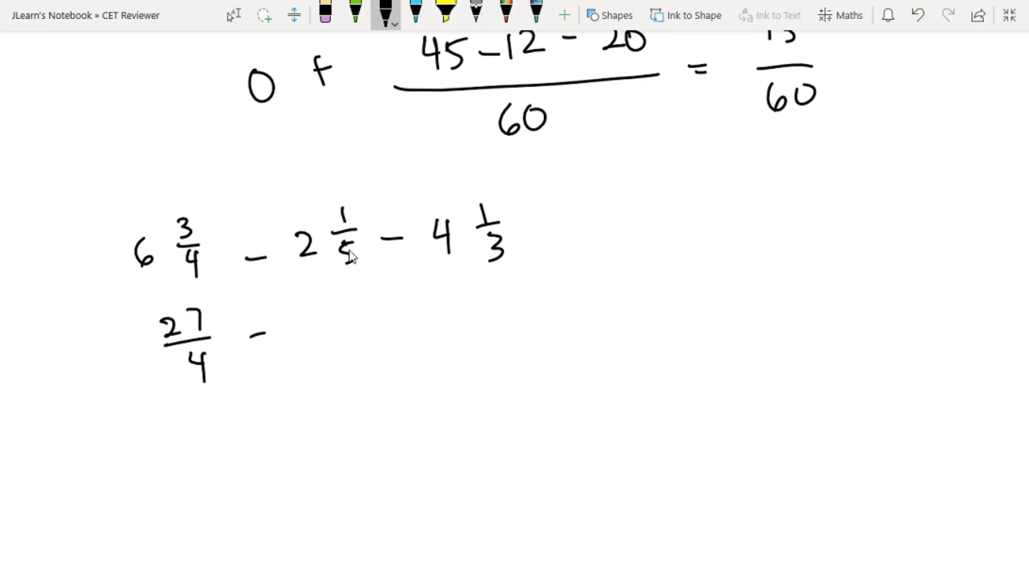
pyautogui.click(297, 331)
pyautogui.moveTo(319, 298); pyautogui.dragTo(318, 369)
pyautogui.moveTo(359, 333); pyautogui.dragTo(375, 331)
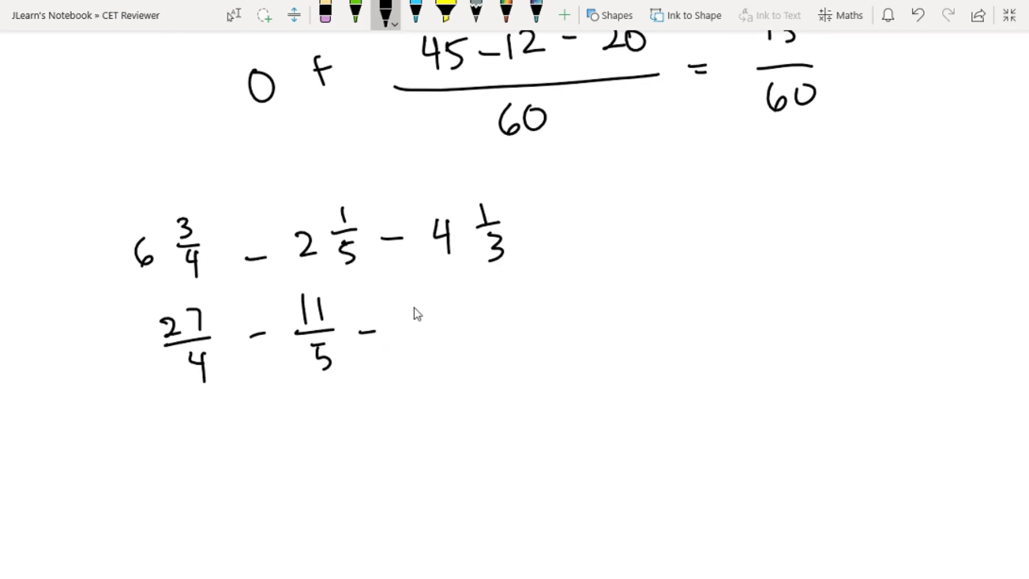
pyautogui.moveTo(424, 349); pyautogui.dragTo(429, 373)
# - Write the combined fraction (405 − 132 − 260)/60 and the result 13/60
pyautogui.click(187, 475)
pyautogui.moveTo(186, 475)
pyautogui.mouseDown()
pyautogui.moveTo(325, 479)
pyautogui.moveTo(427, 479)
pyautogui.mouseUp()
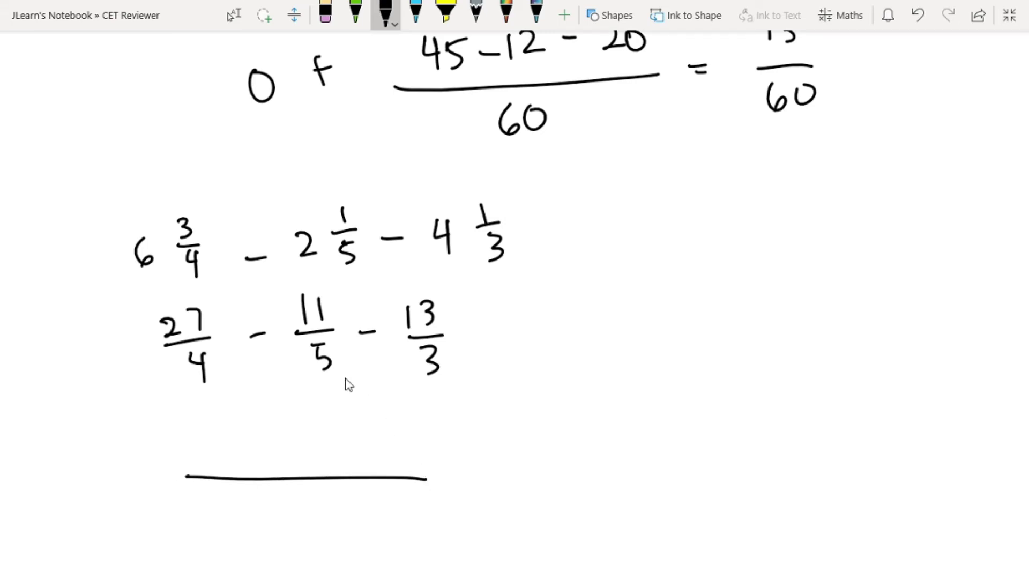
pyautogui.moveTo(287, 494); pyautogui.dragTo(282, 525)
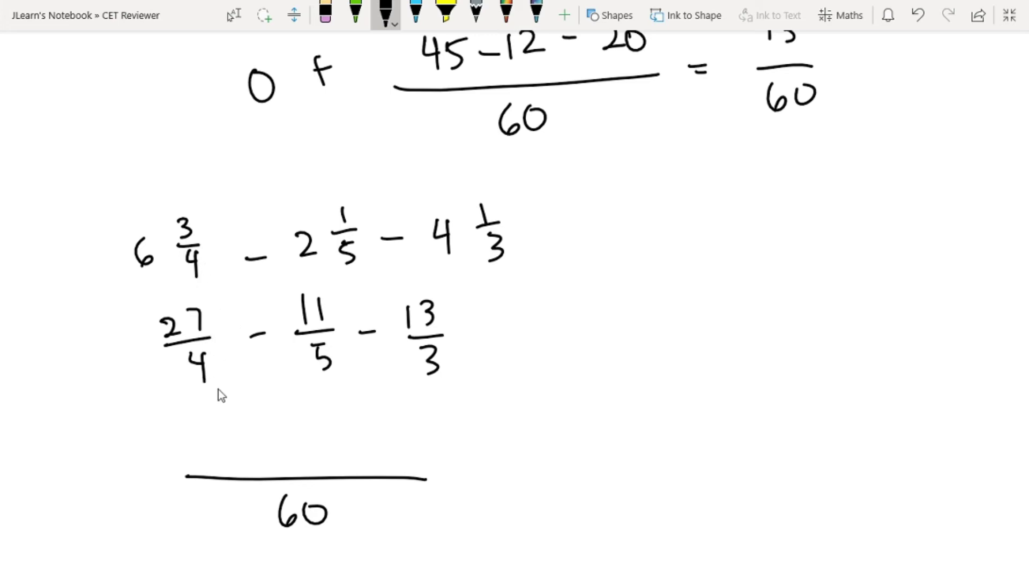
pyautogui.moveTo(210, 434)
pyautogui.mouseDown()
pyautogui.moveTo(227, 452)
pyautogui.moveTo(284, 438)
pyautogui.mouseUp()
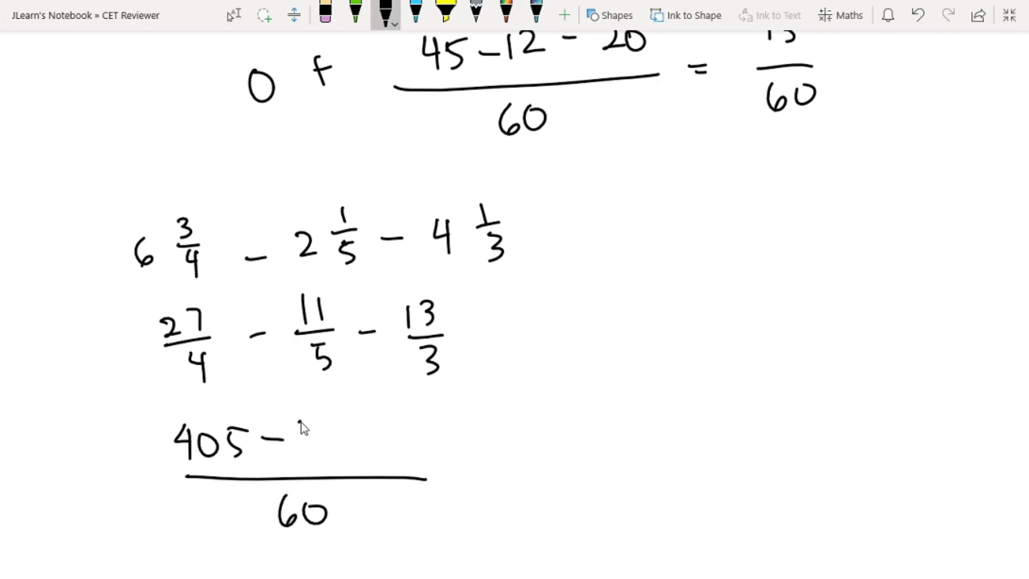
pyautogui.moveTo(377, 435); pyautogui.dragTo(397, 434)
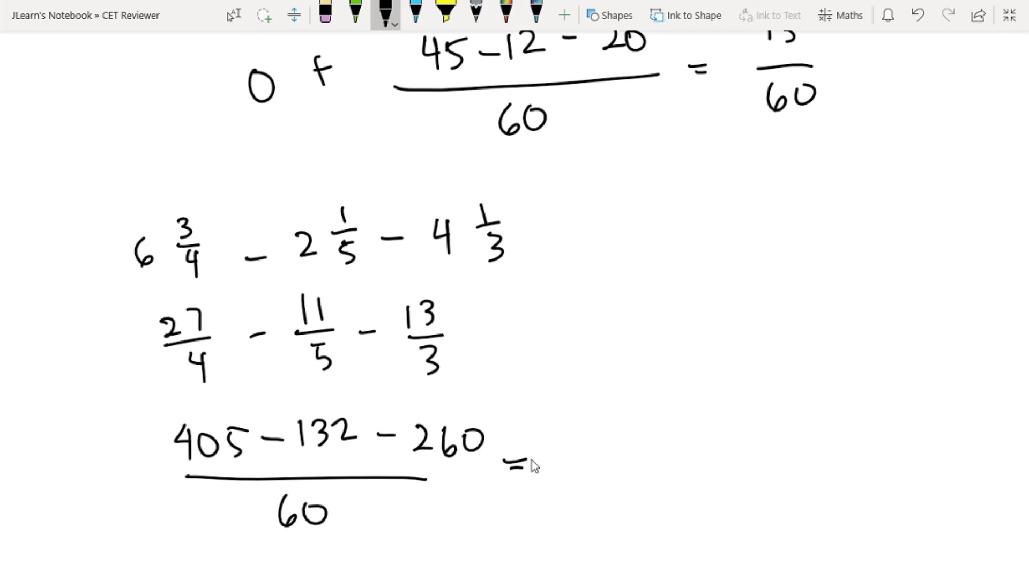
pyautogui.moveTo(564, 421)
pyautogui.mouseDown()
pyautogui.moveTo(565, 447)
pyautogui.moveTo(599, 462)
pyautogui.mouseUp()
pyautogui.moveTo(569, 475)
pyautogui.mouseDown()
pyautogui.moveTo(563, 505)
pyautogui.moveTo(585, 482)
pyautogui.mouseUp()
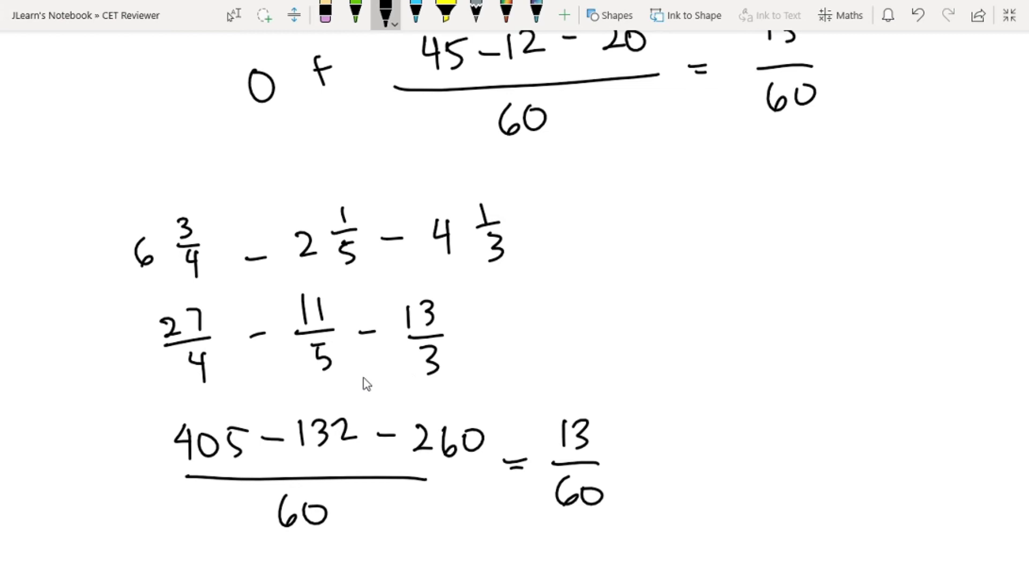
# - Below the subtraction example, handwrite the heading 'Multiply Fractions'
pyautogui.scroll(-1, 363, 399)
pyautogui.scroll(-6, 360, 396)
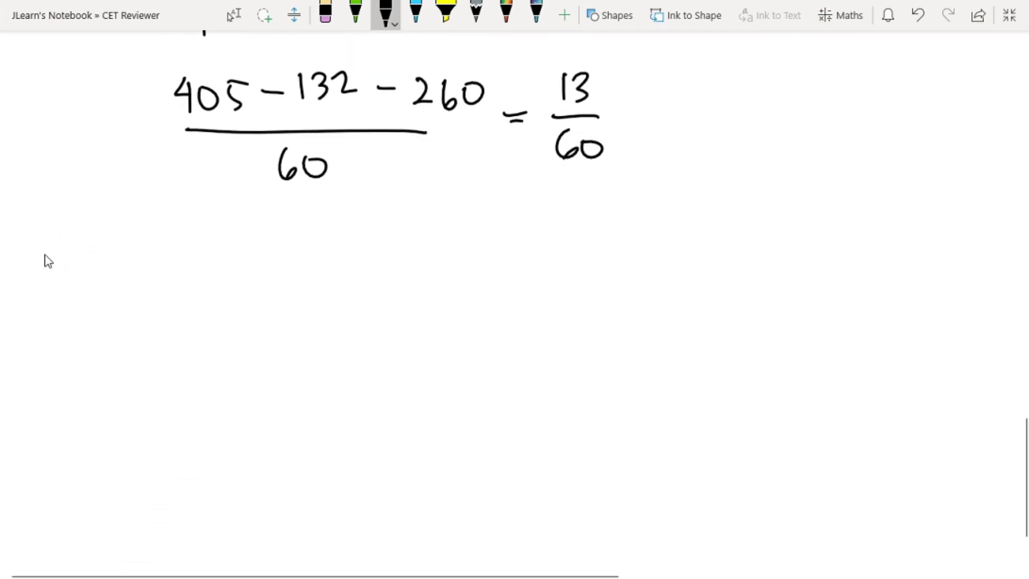
pyautogui.moveTo(60, 262)
pyautogui.mouseDown()
pyautogui.moveTo(100, 273)
pyautogui.moveTo(113, 255)
pyautogui.moveTo(132, 280)
pyautogui.moveTo(145, 259)
pyautogui.moveTo(162, 288)
pyautogui.moveTo(167, 258)
pyautogui.mouseUp()
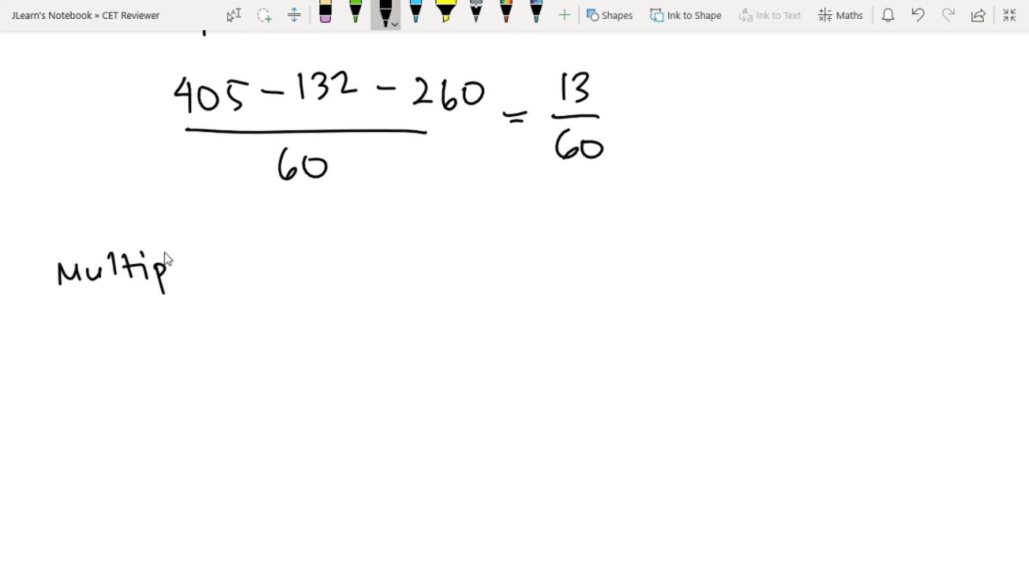
pyautogui.moveTo(198, 297); pyautogui.dragTo(196, 292)
pyautogui.moveTo(250, 242); pyautogui.dragTo(255, 271)
pyautogui.moveTo(246, 244); pyautogui.dragTo(266, 241)
pyautogui.click(259, 250)
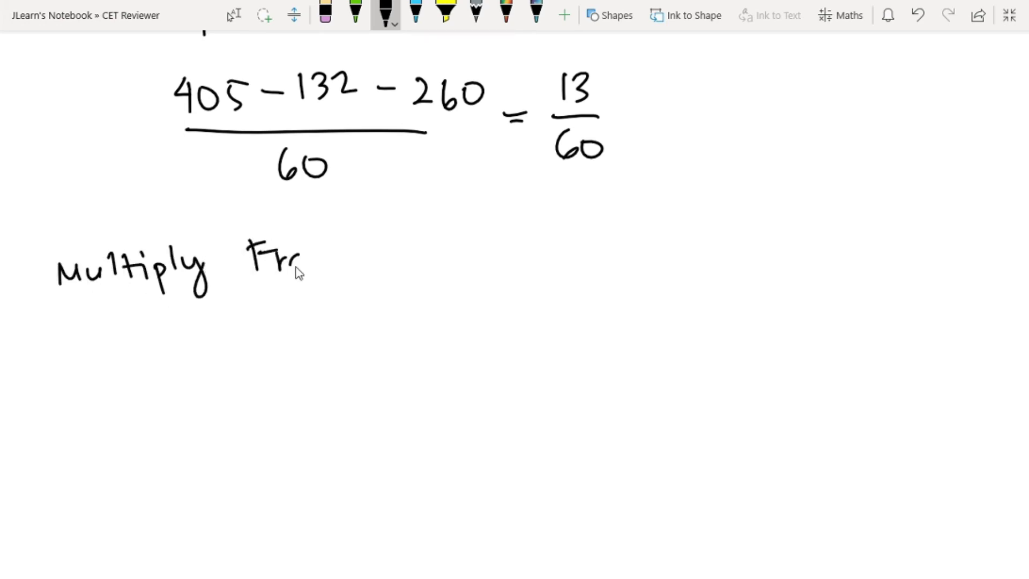
pyautogui.moveTo(323, 257); pyautogui.dragTo(346, 255)
pyautogui.moveTo(351, 253); pyautogui.dragTo(351, 268)
pyautogui.moveTo(368, 256); pyautogui.dragTo(367, 257)
pyautogui.moveTo(375, 256); pyautogui.dragTo(386, 265)
pyautogui.moveTo(399, 241); pyautogui.dragTo(389, 259)
pyautogui.click(349, 245)
# - Write rule ① 'cancel common numerators & denominators'
pyautogui.moveTo(105, 319)
pyautogui.mouseDown()
pyautogui.moveTo(108, 340)
pyautogui.moveTo(132, 342)
pyautogui.moveTo(120, 310)
pyautogui.mouseUp()
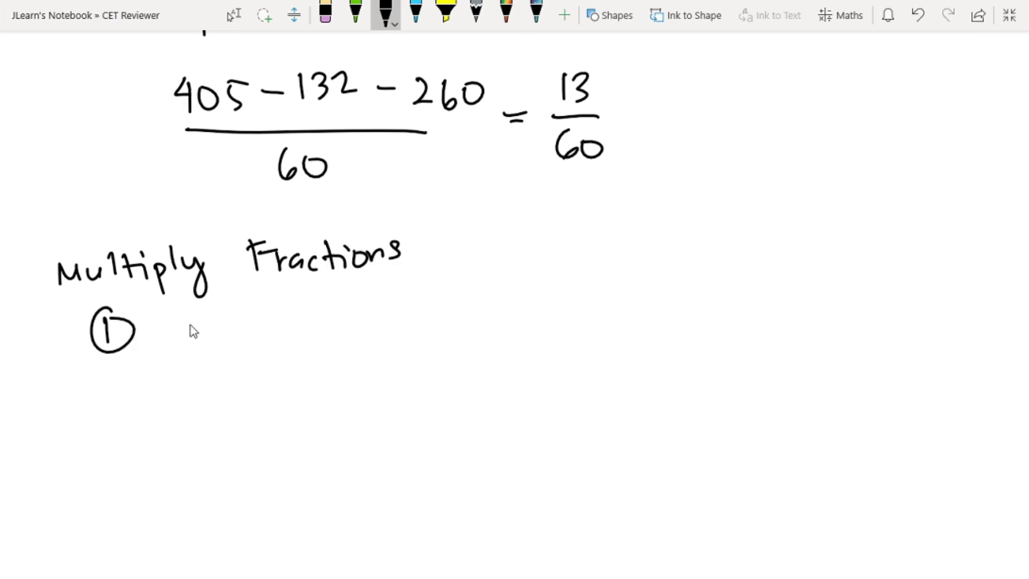
pyautogui.moveTo(200, 329); pyautogui.dragTo(202, 336)
pyautogui.moveTo(207, 335); pyautogui.dragTo(226, 333)
pyautogui.moveTo(280, 309); pyautogui.dragTo(279, 326)
pyautogui.moveTo(345, 307)
pyautogui.mouseDown()
pyautogui.moveTo(342, 323)
pyautogui.moveTo(354, 310)
pyautogui.mouseUp()
pyautogui.moveTo(368, 311); pyautogui.dragTo(384, 308)
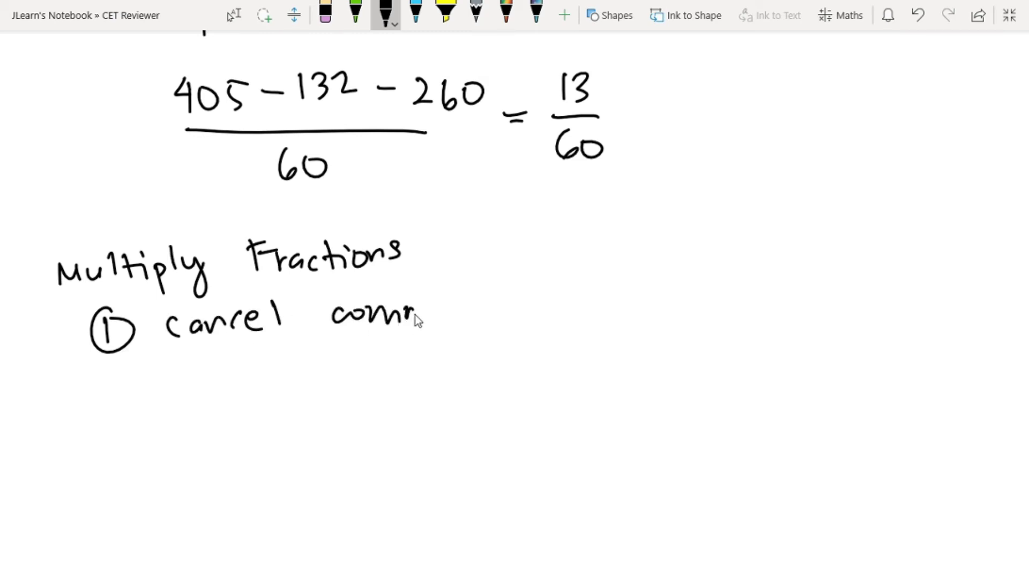
pyautogui.moveTo(451, 317)
pyautogui.mouseDown()
pyautogui.moveTo(549, 297)
pyautogui.moveTo(573, 306)
pyautogui.mouseUp()
pyautogui.click(529, 296)
pyautogui.click(585, 300)
pyautogui.moveTo(635, 295); pyautogui.dragTo(660, 308)
pyautogui.moveTo(664, 298); pyautogui.dragTo(679, 300)
pyautogui.moveTo(729, 268)
pyautogui.mouseDown()
pyautogui.moveTo(742, 300)
pyautogui.moveTo(797, 278)
pyautogui.moveTo(831, 287)
pyautogui.moveTo(863, 273)
pyautogui.moveTo(882, 282)
pyautogui.moveTo(905, 269)
pyautogui.moveTo(922, 275)
pyautogui.moveTo(940, 256)
pyautogui.moveTo(951, 274)
pyautogui.moveTo(983, 276)
pyautogui.mouseUp()
pyautogui.moveTo(999, 261); pyautogui.dragTo(987, 285)
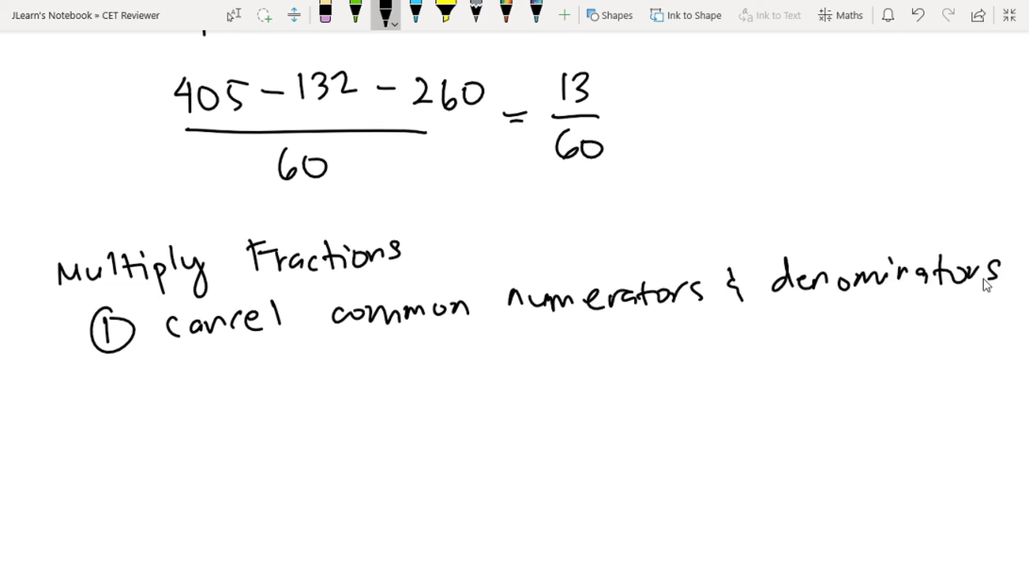
# - Write rule ② 'multiply the num. → num, den. → den.'
pyautogui.moveTo(89, 381)
pyautogui.mouseDown()
pyautogui.moveTo(83, 397)
pyautogui.moveTo(79, 390)
pyautogui.mouseUp()
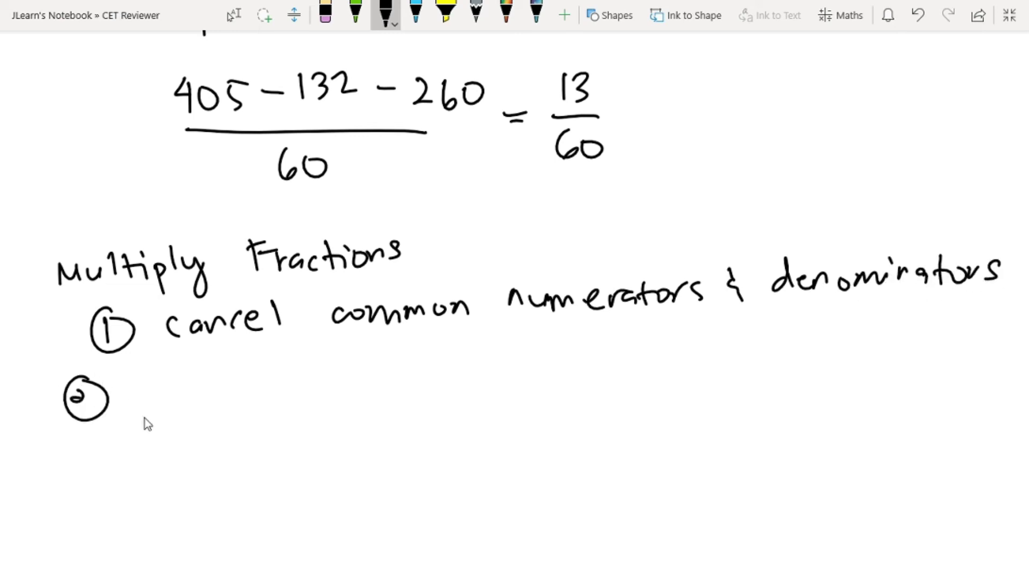
pyautogui.moveTo(130, 410)
pyautogui.mouseDown()
pyautogui.moveTo(204, 402)
pyautogui.moveTo(223, 419)
pyautogui.moveTo(218, 398)
pyautogui.moveTo(253, 386)
pyautogui.mouseUp()
pyautogui.moveTo(328, 369)
pyautogui.mouseDown()
pyautogui.moveTo(322, 396)
pyautogui.moveTo(374, 381)
pyautogui.moveTo(617, 367)
pyautogui.mouseUp()
pyautogui.moveTo(624, 350); pyautogui.dragTo(677, 369)
pyautogui.moveTo(450, 416); pyautogui.dragTo(473, 430)
pyautogui.moveTo(474, 418); pyautogui.dragTo(502, 429)
pyautogui.moveTo(570, 407)
pyautogui.mouseDown()
pyautogui.moveTo(605, 406)
pyautogui.moveTo(593, 415)
pyautogui.mouseUp()
pyautogui.moveTo(638, 403)
pyautogui.mouseDown()
pyautogui.moveTo(628, 415)
pyautogui.moveTo(658, 420)
pyautogui.mouseUp()
pyautogui.moveTo(649, 410); pyautogui.dragTo(675, 412)
pyautogui.moveTo(676, 413); pyautogui.dragTo(696, 399)
pyautogui.click(700, 402)
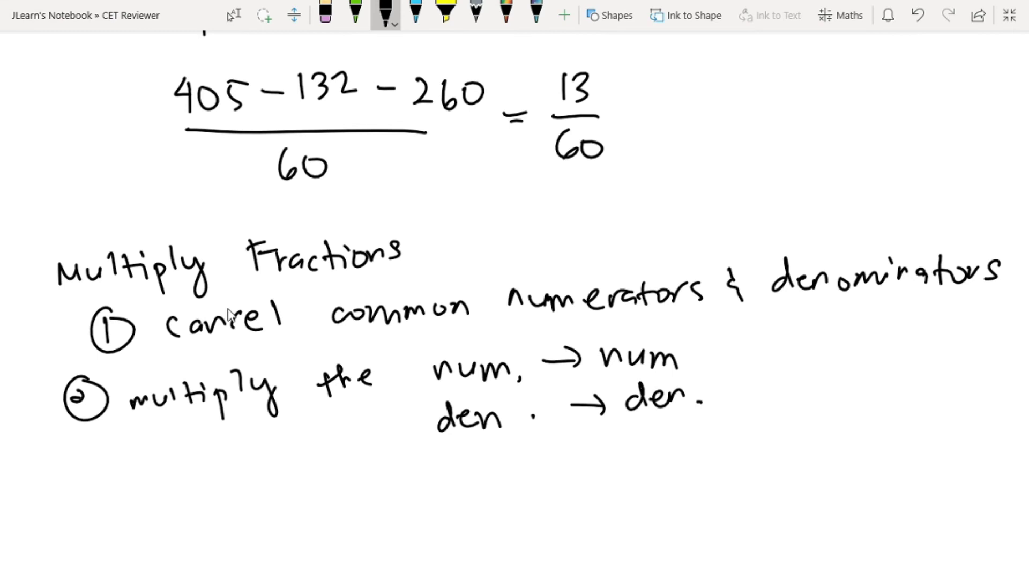
pyautogui.scroll(-3, 256, 413)
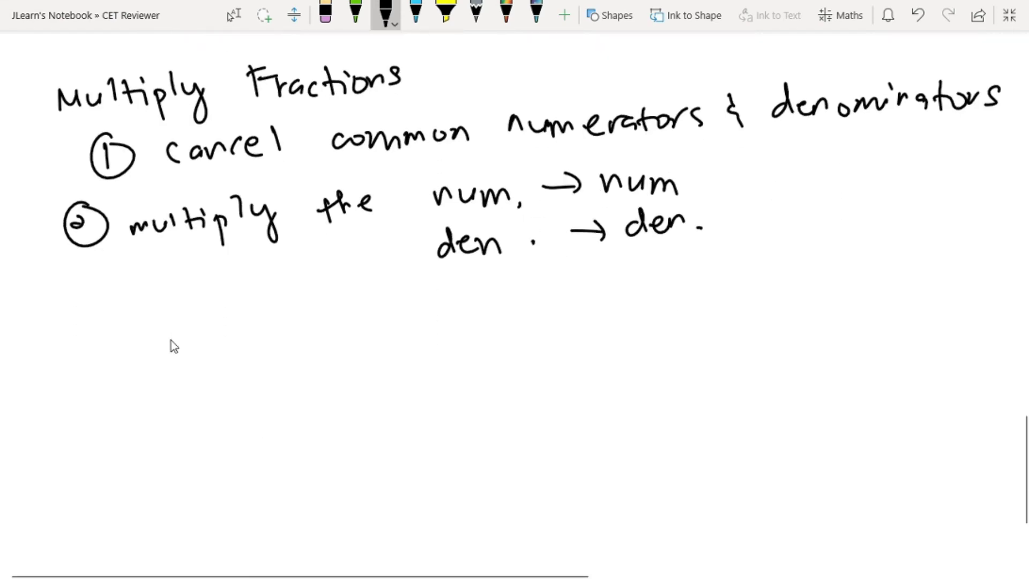
# - Below the rules, write the example 3/4 × 8/15 followed by an equals sign
pyautogui.moveTo(171, 326)
pyautogui.mouseDown()
pyautogui.moveTo(184, 344)
pyautogui.moveTo(162, 366)
pyautogui.moveTo(188, 391)
pyautogui.mouseUp()
pyautogui.moveTo(182, 374); pyautogui.dragTo(185, 405)
pyautogui.moveTo(239, 350); pyautogui.dragTo(225, 374)
pyautogui.moveTo(310, 320); pyautogui.dragTo(306, 322)
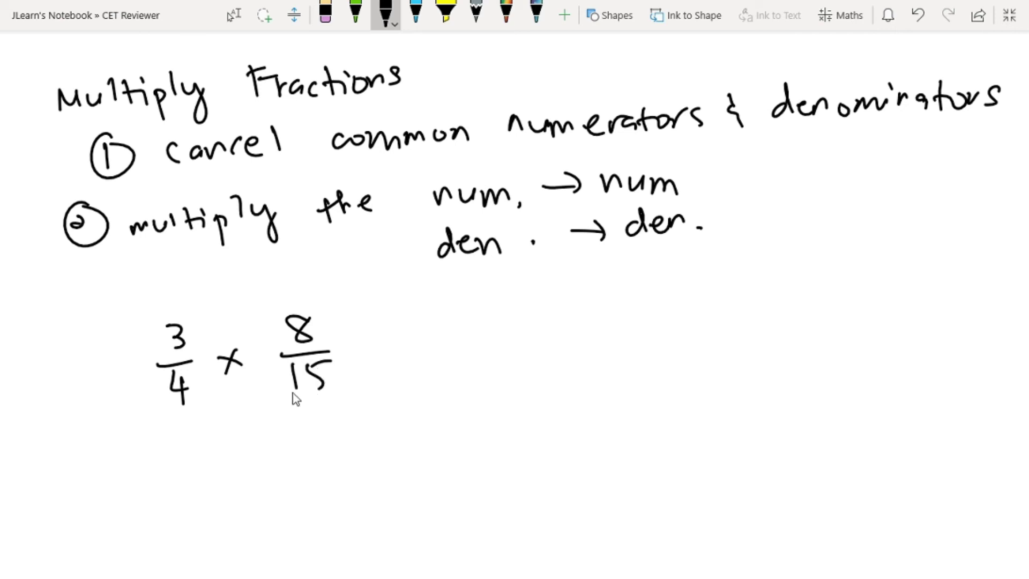
pyautogui.moveTo(367, 345); pyautogui.dragTo(385, 352)
# - Write the factored form 3/(2·2) × (2·2·2)/(5·3)
pyautogui.moveTo(456, 296)
pyautogui.mouseDown()
pyautogui.moveTo(459, 316)
pyautogui.moveTo(511, 325)
pyautogui.mouseUp()
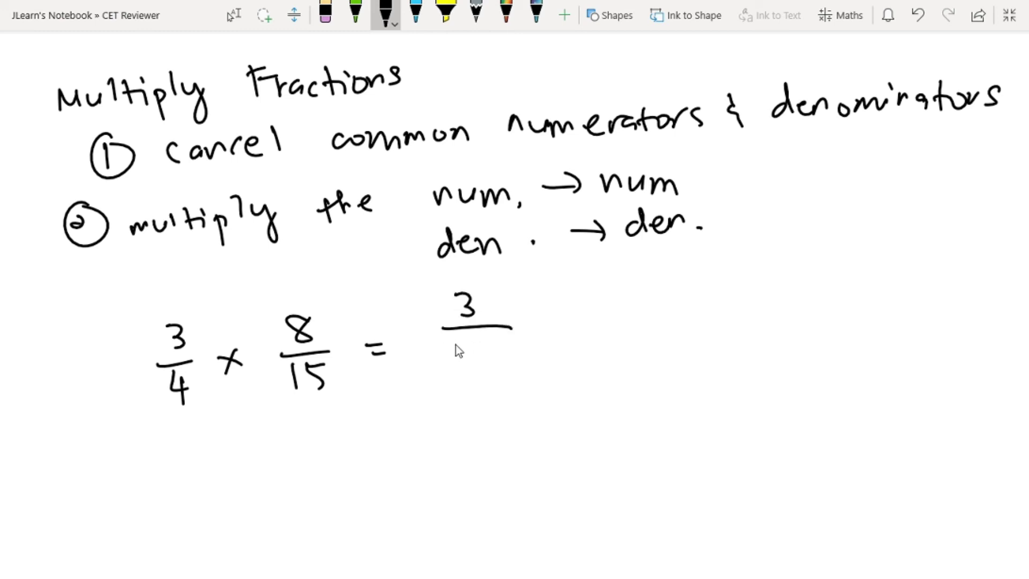
pyautogui.moveTo(455, 348)
pyautogui.mouseDown()
pyautogui.moveTo(474, 367)
pyautogui.moveTo(515, 362)
pyautogui.mouseUp()
pyautogui.click(484, 351)
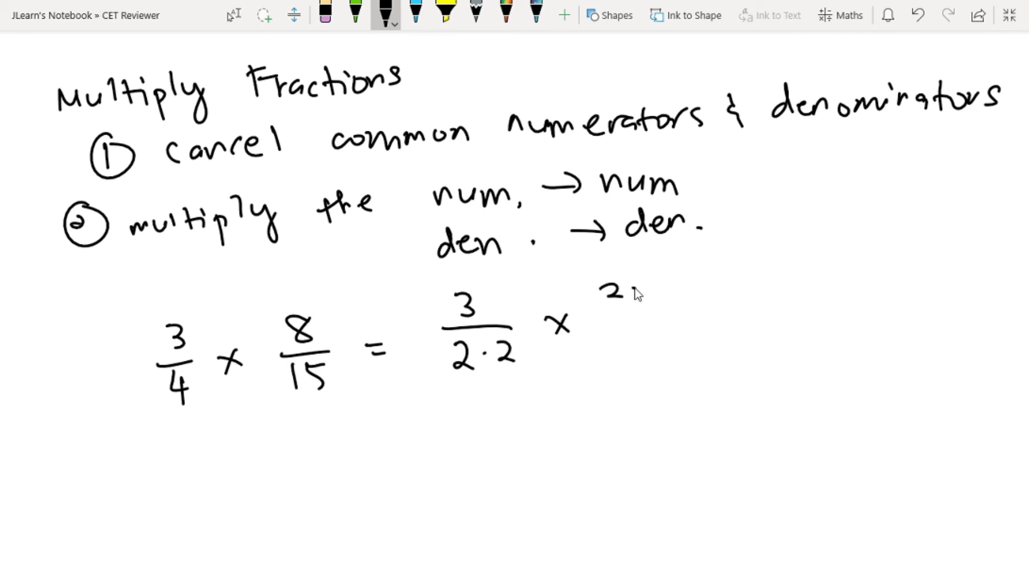
pyautogui.moveTo(605, 311); pyautogui.dragTo(731, 308)
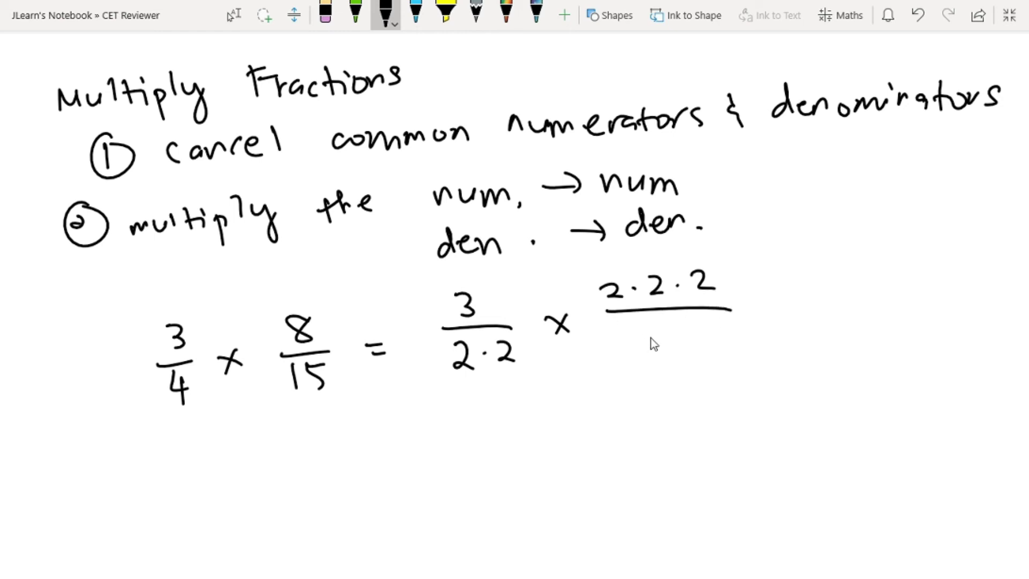
pyautogui.moveTo(653, 336); pyautogui.dragTo(664, 330)
pyautogui.click(683, 344)
# - In green ink, cross out both 3s and two matching pairs of 2s
pyautogui.click(357, 20)
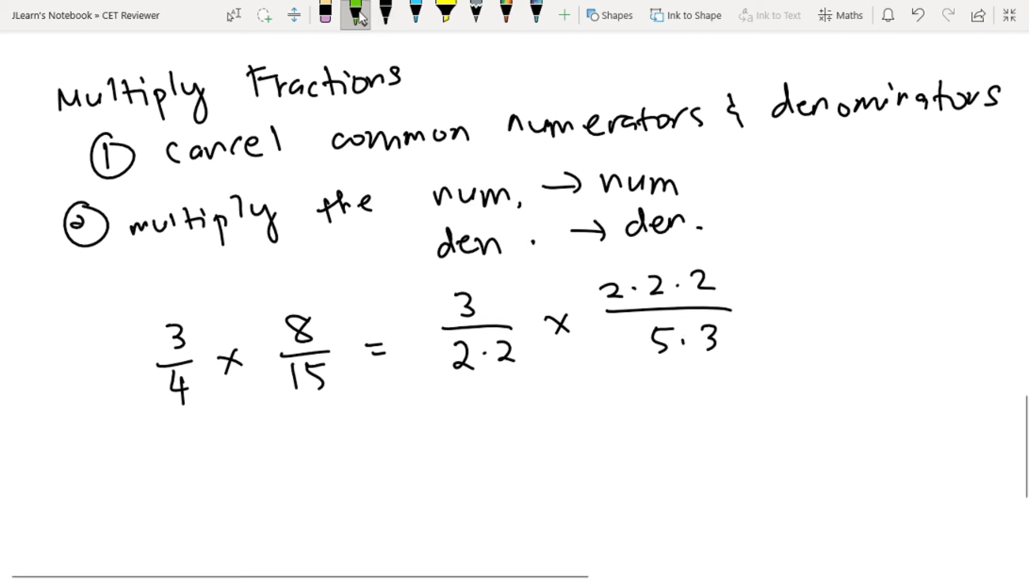
pyautogui.moveTo(445, 324); pyautogui.dragTo(476, 296)
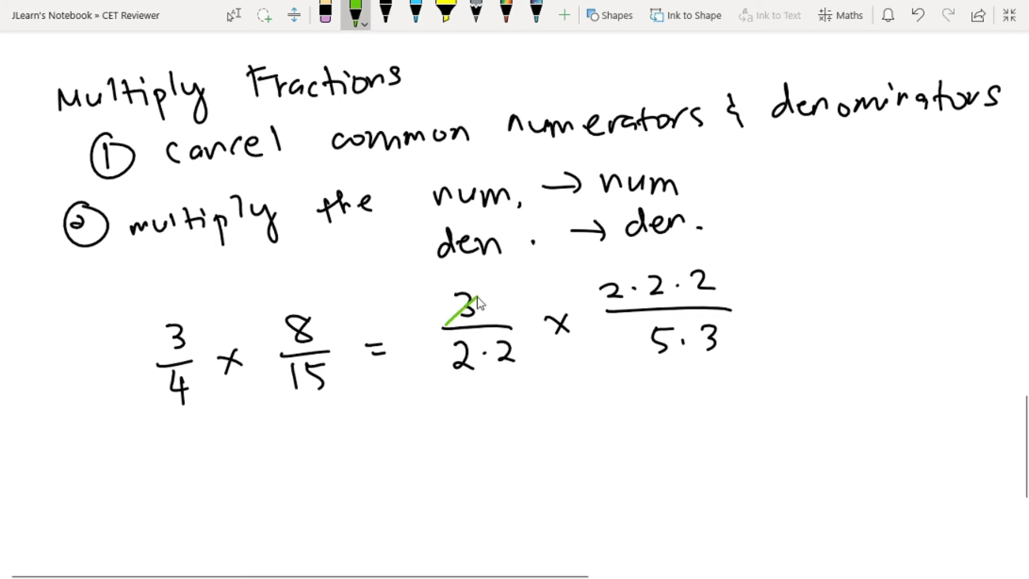
pyautogui.moveTo(725, 332); pyautogui.dragTo(737, 324)
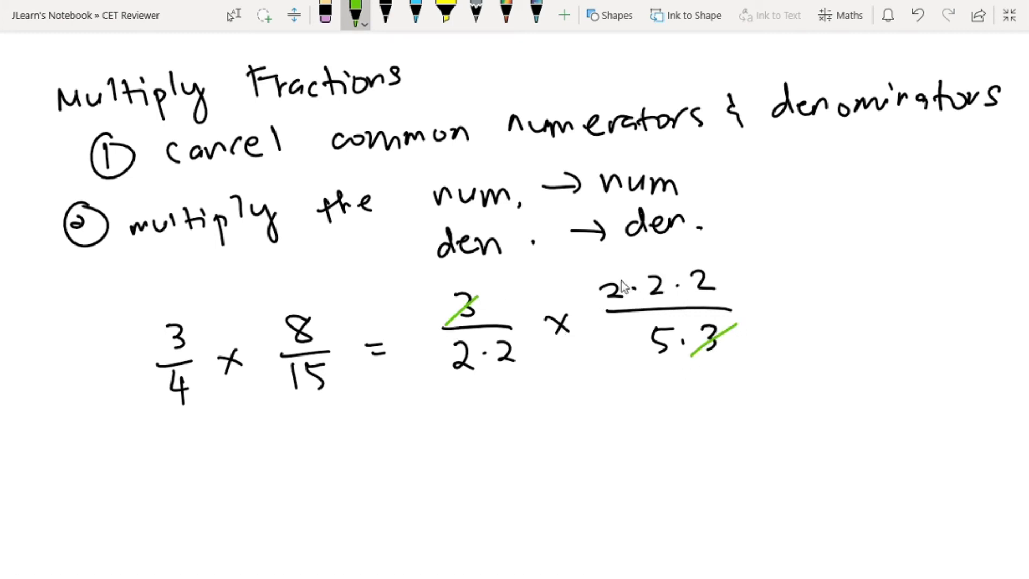
pyautogui.moveTo(601, 301); pyautogui.dragTo(633, 273)
pyautogui.moveTo(456, 372); pyautogui.dragTo(480, 345)
pyautogui.moveTo(641, 301); pyautogui.dragTo(674, 271)
pyautogui.moveTo(498, 364); pyautogui.dragTo(529, 329)
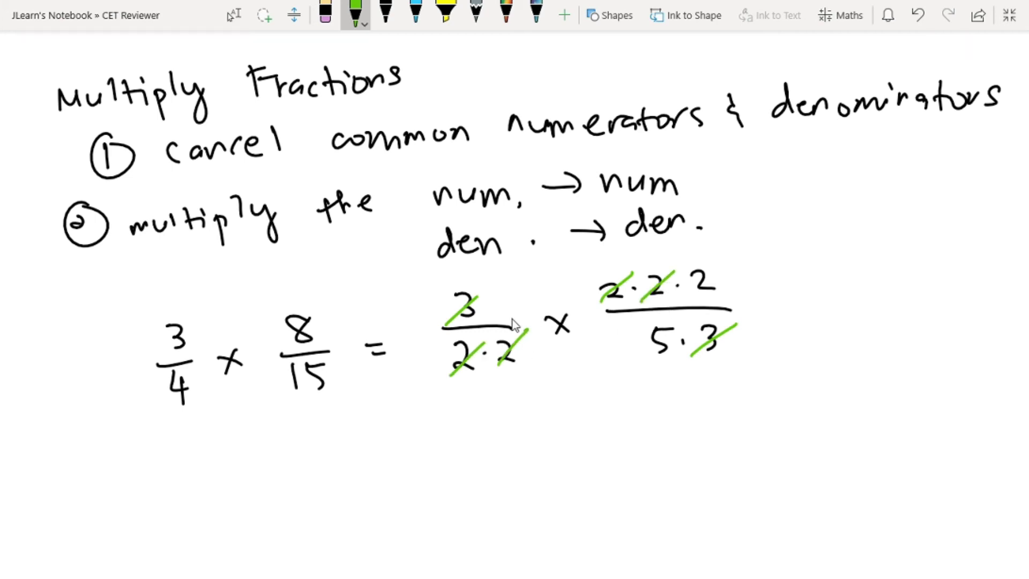
# - Back in black ink, write = 2/5 after the product
pyautogui.click(385, 15)
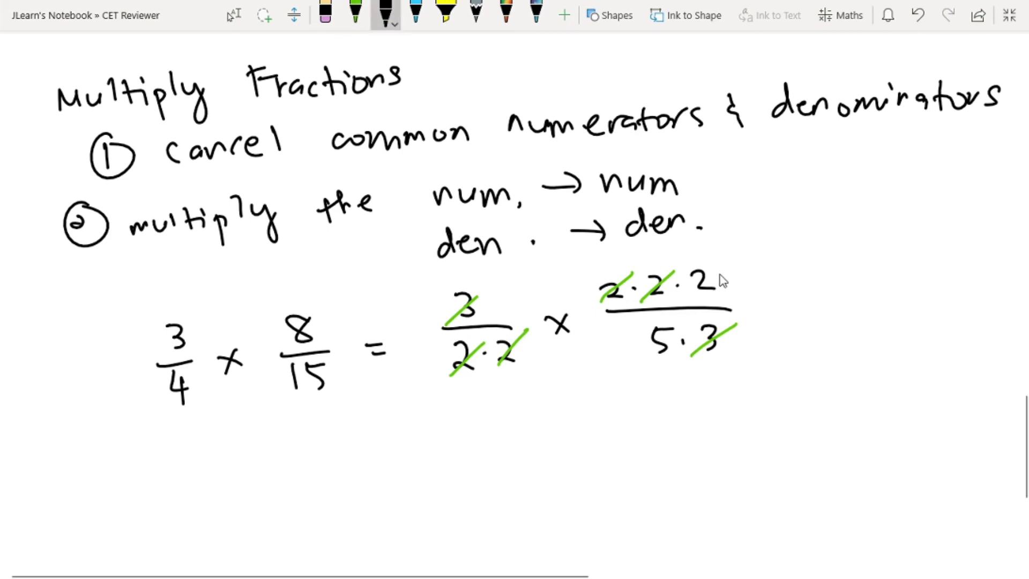
pyautogui.moveTo(759, 296); pyautogui.dragTo(781, 294)
pyautogui.moveTo(761, 310); pyautogui.dragTo(785, 310)
pyautogui.moveTo(829, 265)
pyautogui.mouseDown()
pyautogui.moveTo(861, 289)
pyautogui.moveTo(837, 324)
pyautogui.mouseUp()
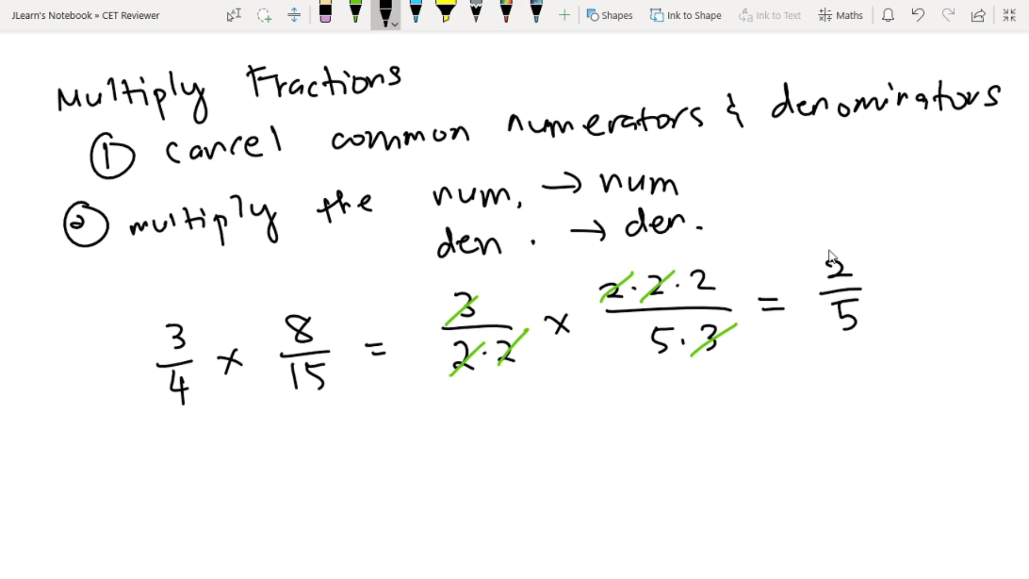
# - Below the first example, write the product 4/5 × 2/3
pyautogui.scroll(-3, 226, 436)
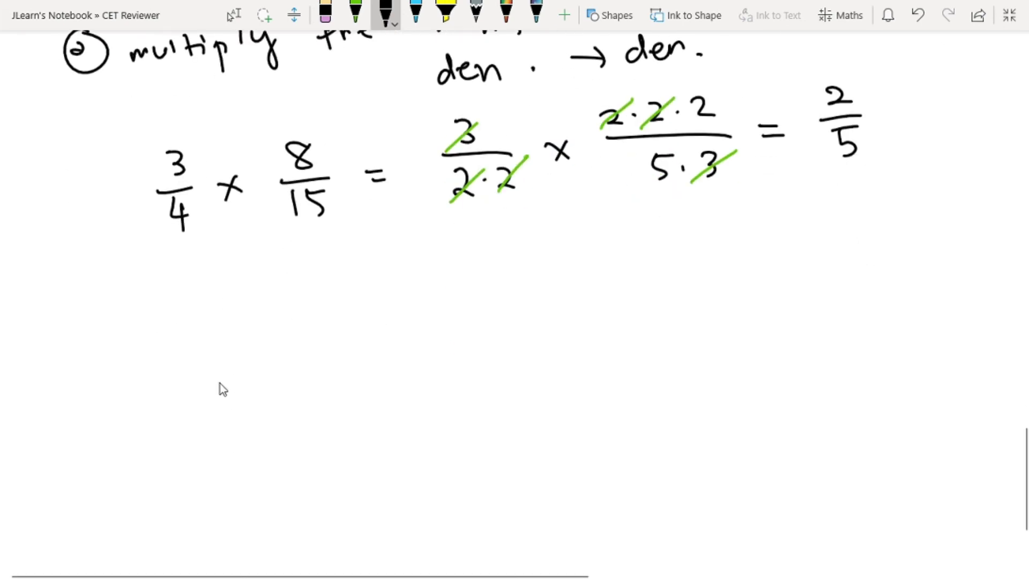
pyautogui.moveTo(177, 278); pyautogui.dragTo(194, 310)
pyautogui.moveTo(172, 314)
pyautogui.mouseDown()
pyautogui.moveTo(209, 307)
pyautogui.moveTo(185, 341)
pyautogui.mouseUp()
pyautogui.moveTo(234, 302)
pyautogui.mouseDown()
pyautogui.moveTo(249, 320)
pyautogui.moveTo(303, 330)
pyautogui.mouseUp()
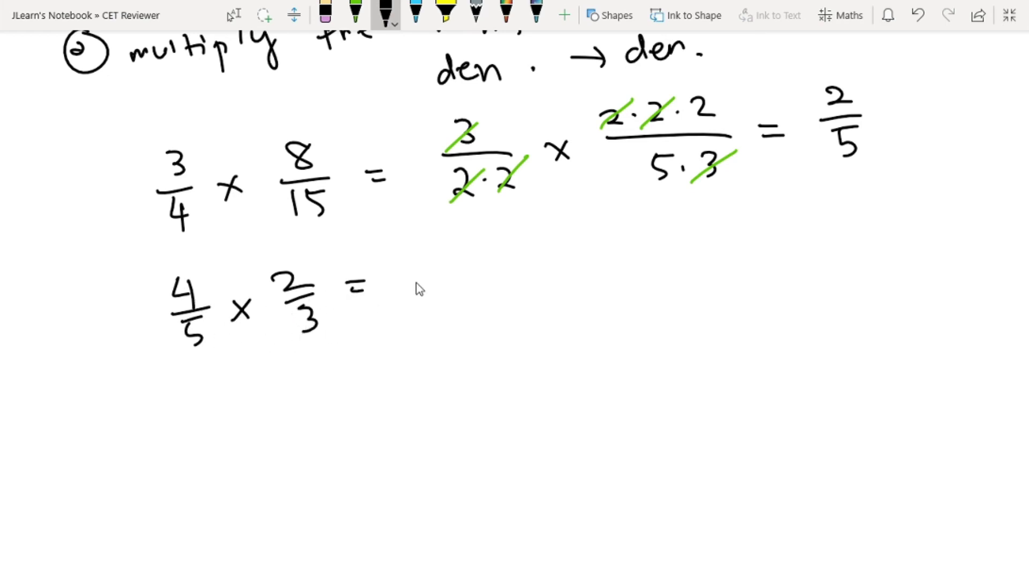
# - Write the result 8/15 and start the 'Division' heading underneath
pyautogui.moveTo(451, 241); pyautogui.dragTo(448, 247)
pyautogui.moveTo(411, 286)
pyautogui.mouseDown()
pyautogui.moveTo(476, 284)
pyautogui.moveTo(440, 316)
pyautogui.mouseUp()
pyautogui.moveTo(447, 290); pyautogui.dragTo(462, 289)
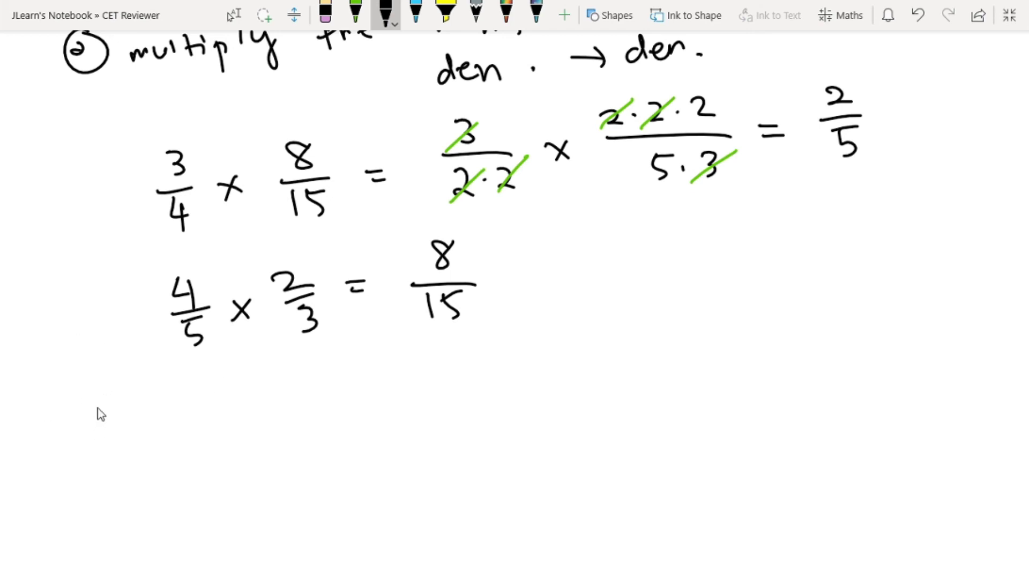
pyautogui.moveTo(86, 378)
pyautogui.mouseDown()
pyautogui.moveTo(101, 407)
pyautogui.moveTo(137, 411)
pyautogui.moveTo(156, 384)
pyautogui.moveTo(230, 399)
pyautogui.mouseUp()
# - Handwrite '- to invert the divisor' under the Division heading in black pen
pyautogui.scroll(-3, 161, 376)
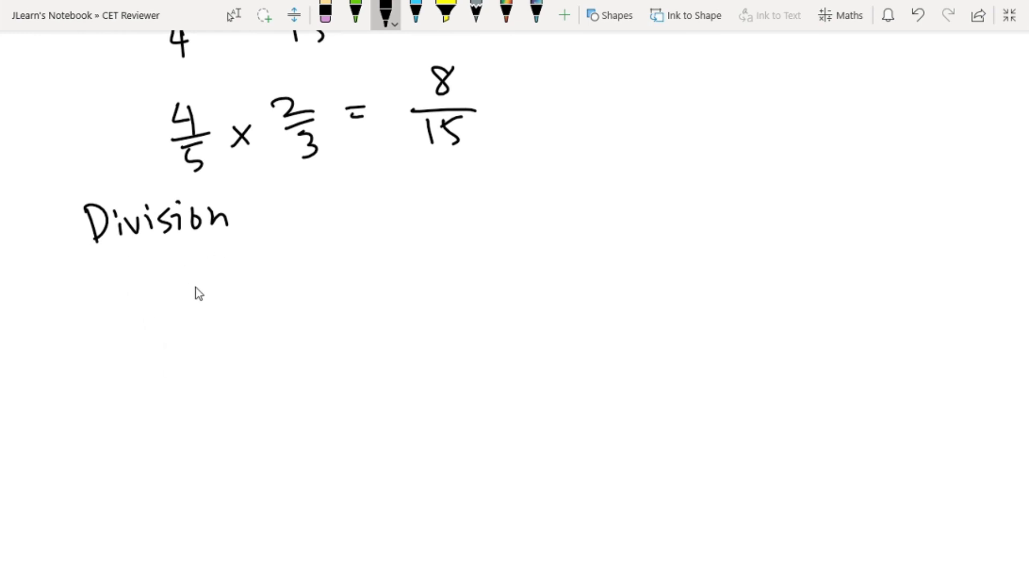
pyautogui.moveTo(121, 287); pyautogui.dragTo(135, 285)
pyautogui.moveTo(176, 278); pyautogui.dragTo(196, 277)
pyautogui.moveTo(206, 277)
pyautogui.mouseDown()
pyautogui.moveTo(247, 297)
pyautogui.moveTo(329, 278)
pyautogui.mouseUp()
pyautogui.click(244, 273)
pyautogui.moveTo(341, 270); pyautogui.dragTo(343, 294)
pyautogui.moveTo(331, 279); pyautogui.dragTo(345, 278)
pyautogui.moveTo(407, 261); pyautogui.dragTo(409, 292)
pyautogui.moveTo(397, 276); pyautogui.dragTo(427, 275)
pyautogui.moveTo(421, 263)
pyautogui.mouseDown()
pyautogui.moveTo(436, 292)
pyautogui.moveTo(454, 290)
pyautogui.mouseUp()
pyautogui.moveTo(519, 265)
pyautogui.mouseDown()
pyautogui.moveTo(523, 283)
pyautogui.moveTo(528, 277)
pyautogui.mouseUp()
pyautogui.click(527, 251)
pyautogui.moveTo(538, 261); pyautogui.dragTo(557, 277)
pyautogui.click(557, 254)
pyautogui.moveTo(571, 262)
pyautogui.mouseDown()
pyautogui.moveTo(563, 276)
pyautogui.moveTo(616, 257)
pyautogui.mouseUp()
# - Finish the rule with 'then multiply the fractions', wrapping onto the next line
pyautogui.moveTo(671, 230); pyautogui.dragTo(668, 258)
pyautogui.moveTo(660, 252); pyautogui.dragTo(680, 247)
pyautogui.moveTo(682, 230)
pyautogui.mouseDown()
pyautogui.moveTo(699, 258)
pyautogui.moveTo(745, 261)
pyautogui.mouseUp()
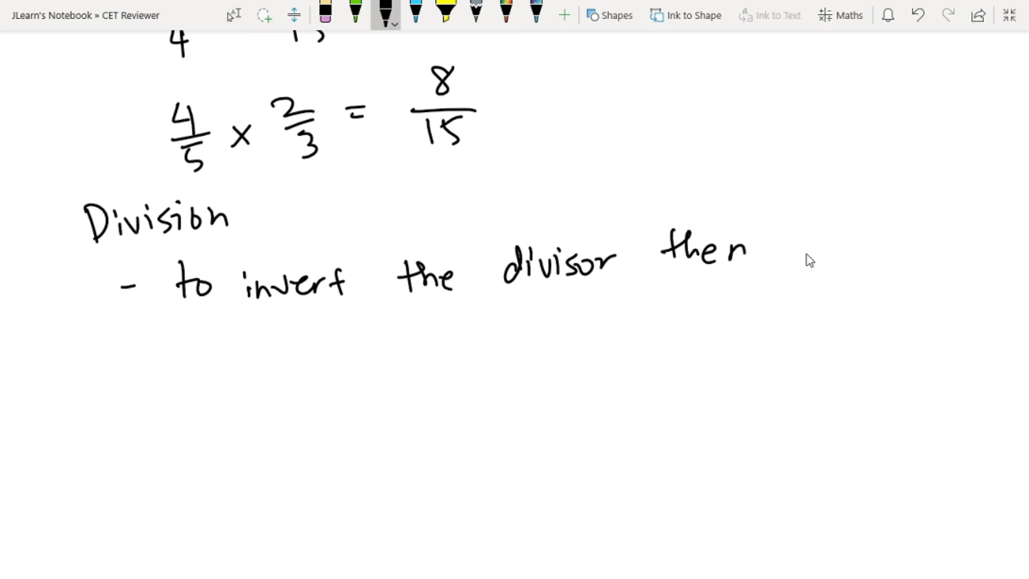
pyautogui.moveTo(828, 242); pyautogui.dragTo(845, 255)
pyautogui.moveTo(855, 227)
pyautogui.mouseDown()
pyautogui.moveTo(854, 259)
pyautogui.moveTo(863, 258)
pyautogui.mouseUp()
pyautogui.moveTo(857, 235); pyautogui.dragTo(874, 234)
pyautogui.moveTo(887, 238); pyautogui.dragTo(893, 264)
pyautogui.click(891, 220)
pyautogui.moveTo(894, 232)
pyautogui.mouseDown()
pyautogui.moveTo(900, 247)
pyautogui.moveTo(942, 263)
pyautogui.mouseUp()
pyautogui.moveTo(443, 334); pyautogui.dragTo(445, 350)
pyautogui.moveTo(523, 304)
pyautogui.mouseDown()
pyautogui.moveTo(513, 335)
pyautogui.moveTo(521, 320)
pyautogui.mouseUp()
pyautogui.moveTo(524, 320); pyautogui.dragTo(537, 320)
pyautogui.moveTo(573, 304); pyautogui.dragTo(578, 333)
pyautogui.moveTo(565, 319); pyautogui.dragTo(589, 316)
pyautogui.moveTo(594, 314)
pyautogui.mouseDown()
pyautogui.moveTo(595, 333)
pyautogui.moveTo(609, 316)
pyautogui.mouseUp()
pyautogui.moveTo(617, 316); pyautogui.dragTo(655, 321)
pyautogui.moveTo(599, 300); pyautogui.dragTo(601, 303)
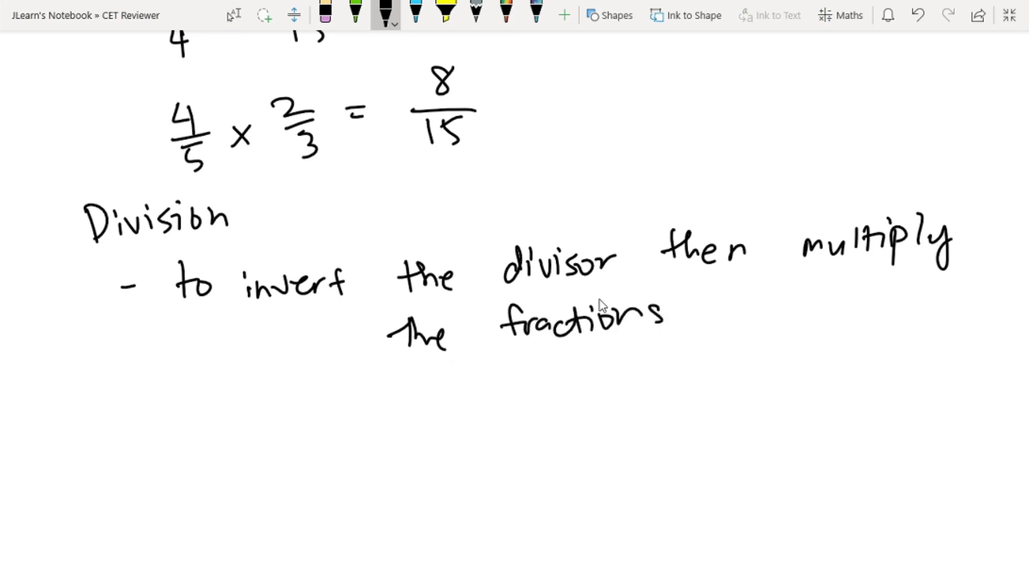
pyautogui.scroll(-5, 183, 477)
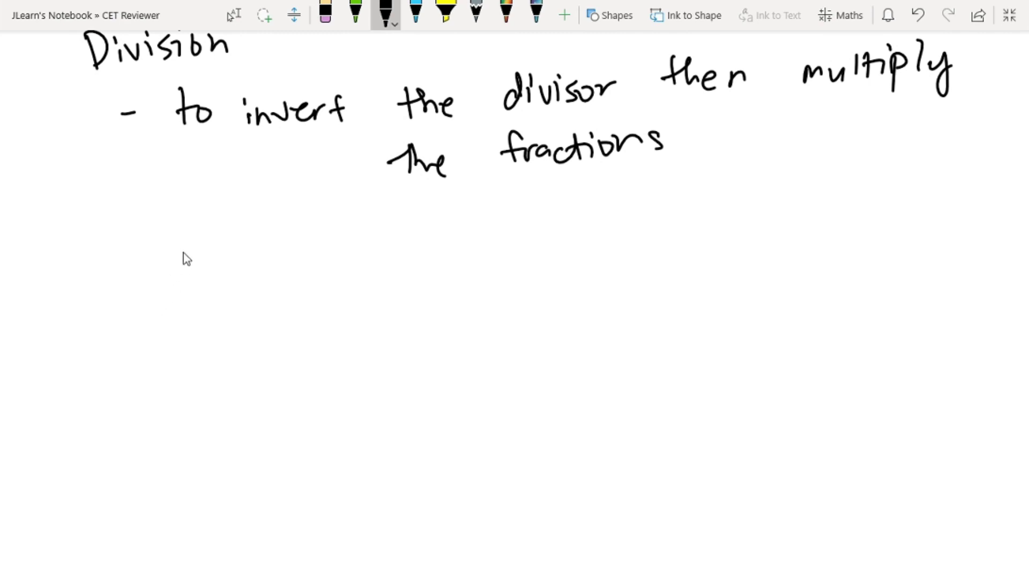
# - Handwrite the division example 2/3 ÷ 5/6
pyautogui.moveTo(154, 253); pyautogui.dragTo(182, 277)
pyautogui.moveTo(194, 335); pyautogui.dragTo(178, 336)
pyautogui.click(222, 273)
pyautogui.moveTo(219, 290); pyautogui.dragTo(240, 286)
pyautogui.moveTo(263, 241); pyautogui.dragTo(271, 263)
pyautogui.moveTo(263, 241); pyautogui.dragTo(293, 236)
pyautogui.moveTo(295, 310); pyautogui.dragTo(280, 304)
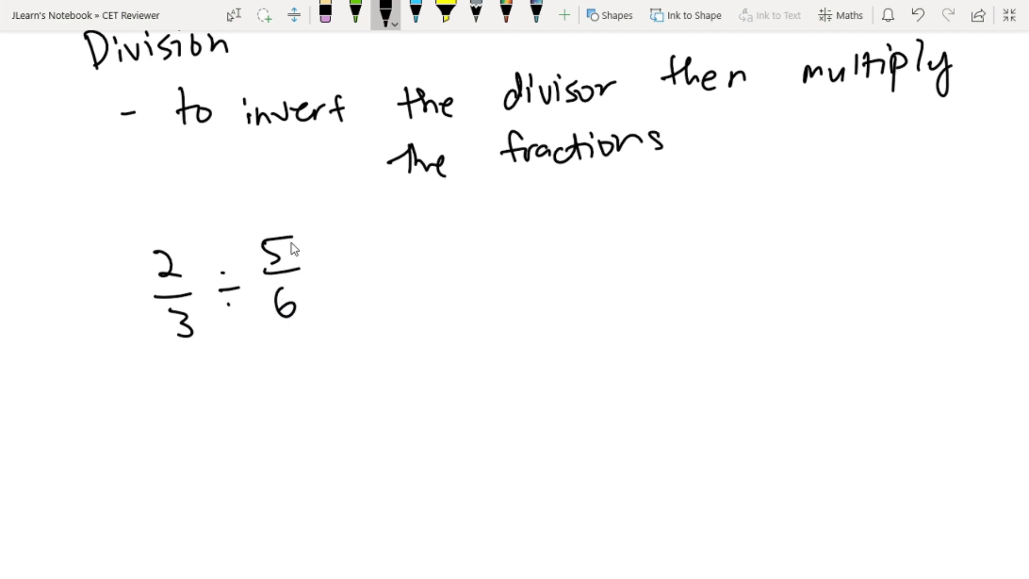
# - Add arrows labelling 2/3 as the dividend and 5/6 as the divisor
pyautogui.moveTo(185, 343)
pyautogui.mouseDown()
pyautogui.moveTo(192, 376)
pyautogui.moveTo(192, 354)
pyautogui.mouseUp()
pyautogui.moveTo(128, 437)
pyautogui.mouseDown()
pyautogui.moveTo(194, 427)
pyautogui.moveTo(210, 416)
pyautogui.moveTo(228, 430)
pyautogui.moveTo(246, 414)
pyautogui.mouseUp()
pyautogui.moveTo(298, 366)
pyautogui.mouseDown()
pyautogui.moveTo(310, 400)
pyautogui.moveTo(326, 416)
pyautogui.moveTo(328, 401)
pyautogui.moveTo(363, 391)
pyautogui.mouseUp()
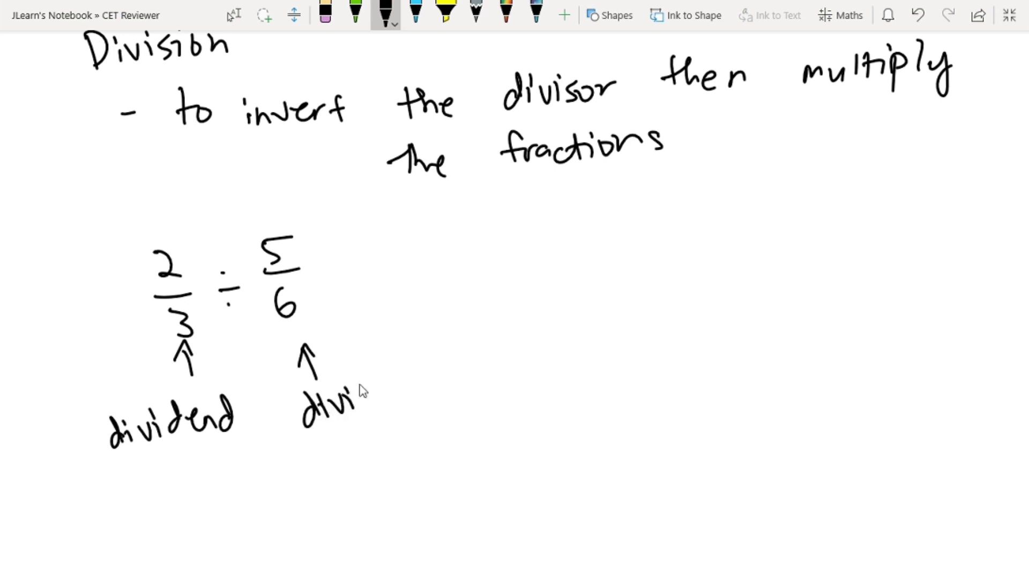
# - Draw an arrow and rewrite the problem as 2/3 × 6/5 =
pyautogui.moveTo(377, 270); pyautogui.dragTo(450, 272)
pyautogui.moveTo(429, 256); pyautogui.dragTo(435, 284)
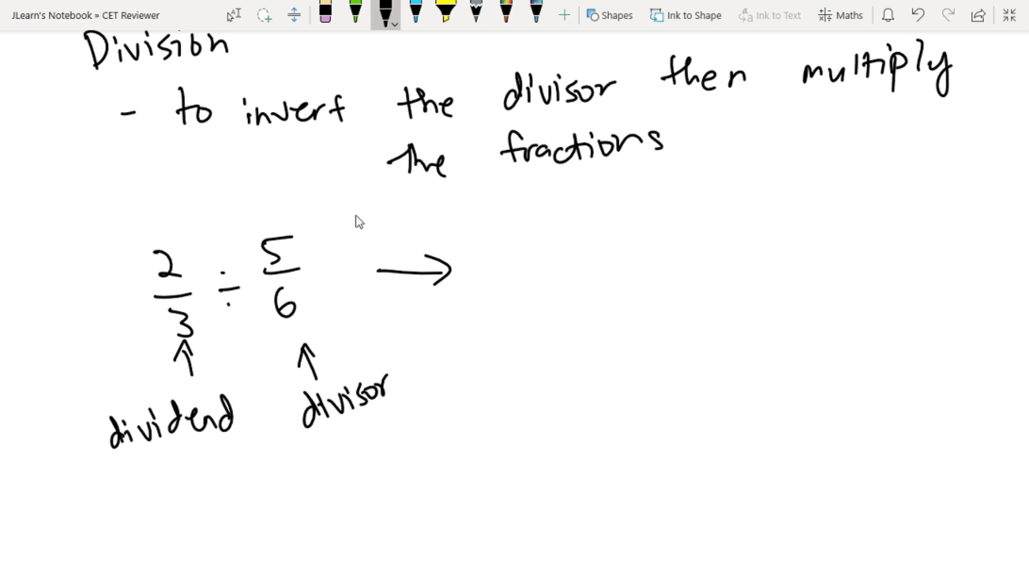
pyautogui.moveTo(520, 236); pyautogui.dragTo(528, 232)
pyautogui.moveTo(535, 285); pyautogui.dragTo(538, 301)
pyautogui.moveTo(661, 208)
pyautogui.mouseDown()
pyautogui.moveTo(657, 241)
pyautogui.moveTo(683, 248)
pyautogui.moveTo(657, 288)
pyautogui.mouseUp()
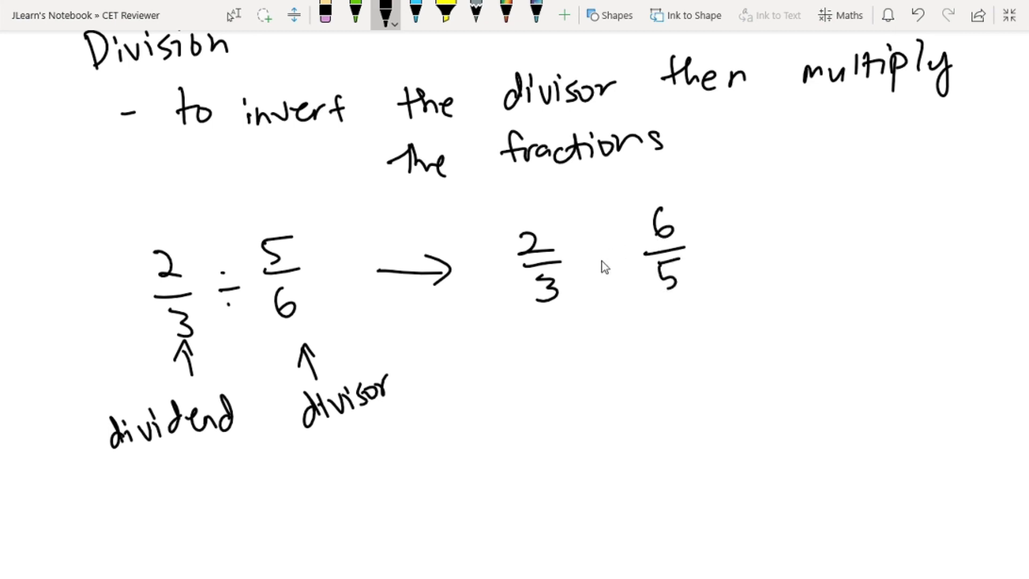
pyautogui.moveTo(606, 237); pyautogui.dragTo(588, 264)
pyautogui.moveTo(593, 238); pyautogui.dragTo(609, 261)
pyautogui.moveTo(714, 245); pyautogui.dragTo(728, 241)
pyautogui.moveTo(713, 251); pyautogui.dragTo(730, 248)
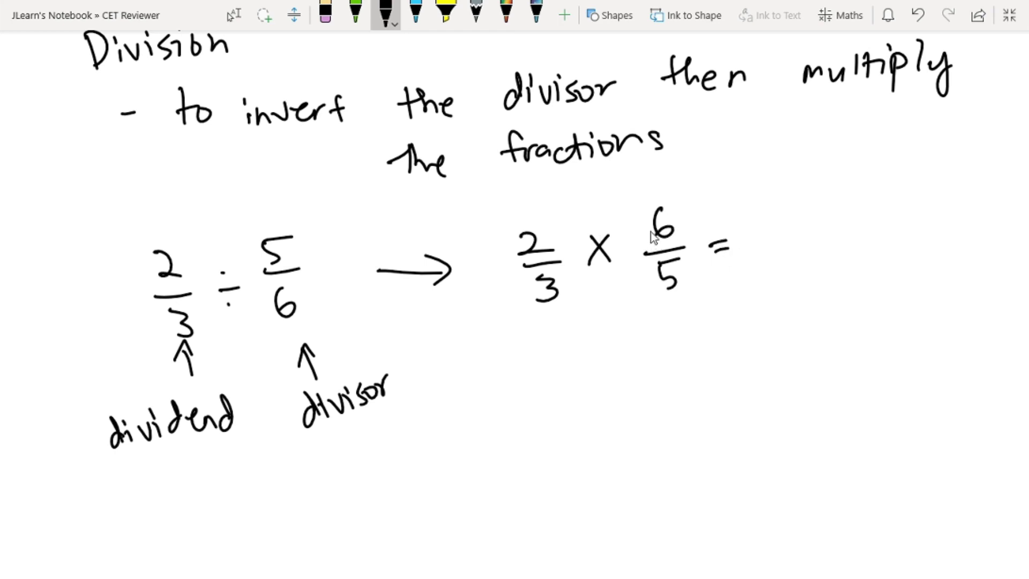
# - Cross out the 6 and 3 to cancel, and write the answer 4/5
pyautogui.moveTo(645, 247)
pyautogui.mouseDown()
pyautogui.moveTo(677, 207)
pyautogui.moveTo(693, 204)
pyautogui.mouseUp()
pyautogui.moveTo(526, 309); pyautogui.dragTo(559, 275)
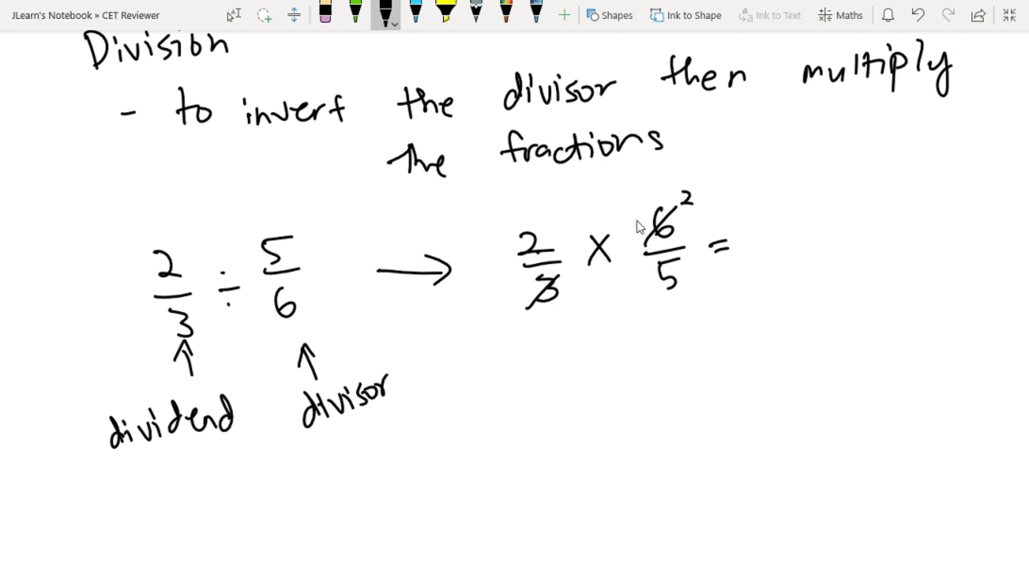
pyautogui.moveTo(797, 197); pyautogui.dragTo(804, 225)
pyautogui.moveTo(779, 236)
pyautogui.mouseDown()
pyautogui.moveTo(823, 231)
pyautogui.moveTo(803, 271)
pyautogui.moveTo(819, 246)
pyautogui.mouseUp()
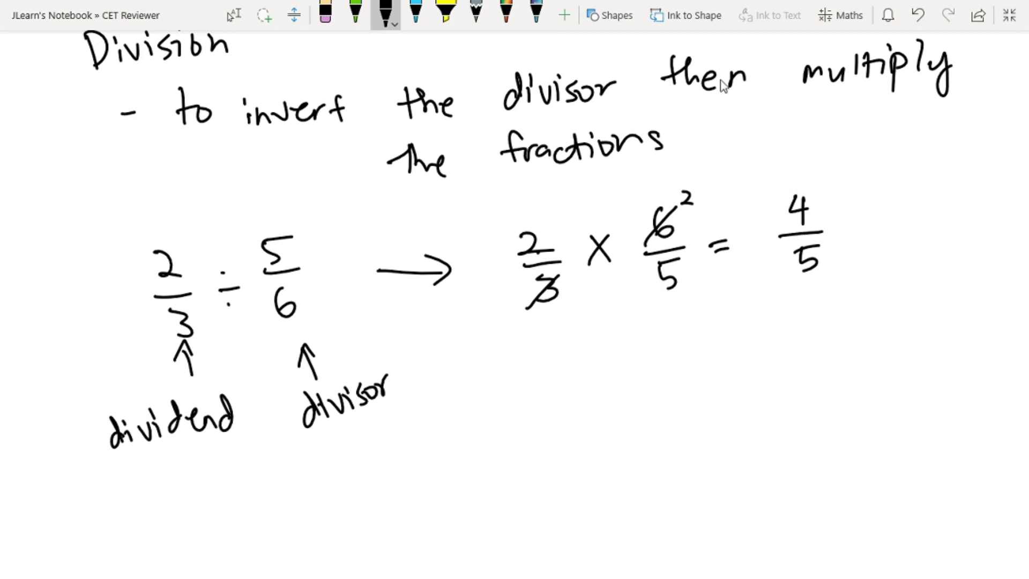
# - Begin a new heading by handwriting 'Multiply |'
pyautogui.scroll(-3, 182, 403)
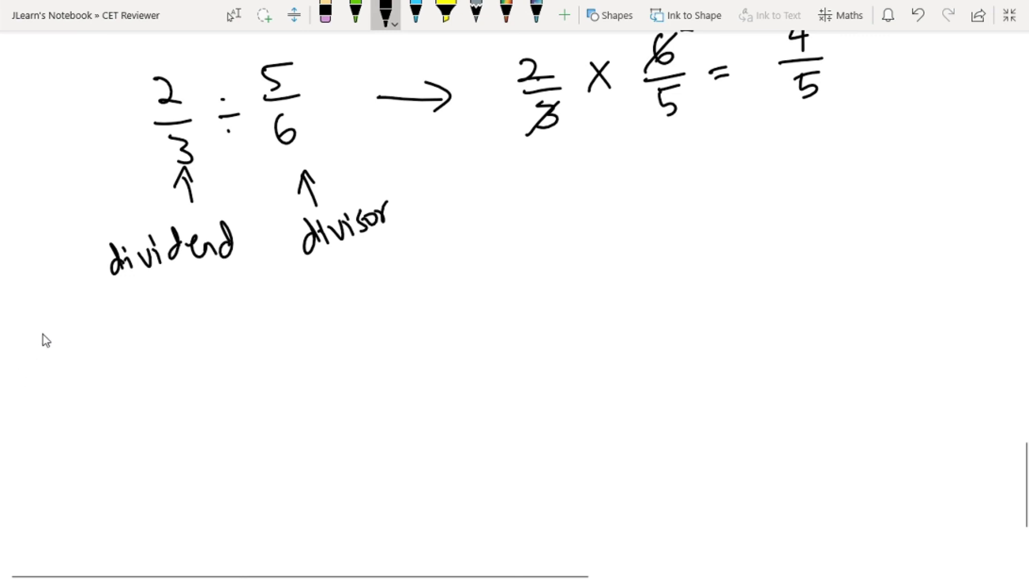
pyautogui.moveTo(79, 368)
pyautogui.mouseDown()
pyautogui.moveTo(80, 343)
pyautogui.moveTo(101, 367)
pyautogui.mouseUp()
pyautogui.moveTo(106, 349)
pyautogui.mouseDown()
pyautogui.moveTo(108, 360)
pyautogui.moveTo(122, 347)
pyautogui.mouseUp()
pyautogui.moveTo(127, 338)
pyautogui.mouseDown()
pyautogui.moveTo(129, 365)
pyautogui.moveTo(140, 366)
pyautogui.mouseUp()
pyautogui.moveTo(131, 348); pyautogui.dragTo(151, 345)
pyautogui.moveTo(150, 349); pyautogui.dragTo(169, 380)
pyautogui.moveTo(165, 343); pyautogui.dragTo(187, 362)
pyautogui.moveTo(188, 347); pyautogui.dragTo(201, 377)
# - Complete the heading with 'Divide Mixed Numbers'
pyautogui.moveTo(222, 320)
pyautogui.mouseDown()
pyautogui.moveTo(229, 362)
pyautogui.moveTo(306, 332)
pyautogui.mouseUp()
pyautogui.moveTo(314, 329)
pyautogui.mouseDown()
pyautogui.moveTo(315, 347)
pyautogui.moveTo(356, 339)
pyautogui.mouseUp()
pyautogui.moveTo(411, 300)
pyautogui.mouseDown()
pyautogui.moveTo(415, 331)
pyautogui.moveTo(446, 338)
pyautogui.mouseUp()
pyautogui.moveTo(457, 320)
pyautogui.mouseDown()
pyautogui.moveTo(472, 335)
pyautogui.moveTo(459, 336)
pyautogui.mouseUp()
pyautogui.moveTo(476, 328)
pyautogui.mouseDown()
pyautogui.moveTo(556, 288)
pyautogui.moveTo(603, 299)
pyautogui.moveTo(621, 314)
pyautogui.mouseUp()
pyautogui.moveTo(630, 285)
pyautogui.mouseDown()
pyautogui.moveTo(641, 305)
pyautogui.moveTo(679, 298)
pyautogui.mouseUp()
pyautogui.moveTo(692, 283); pyautogui.dragTo(682, 304)
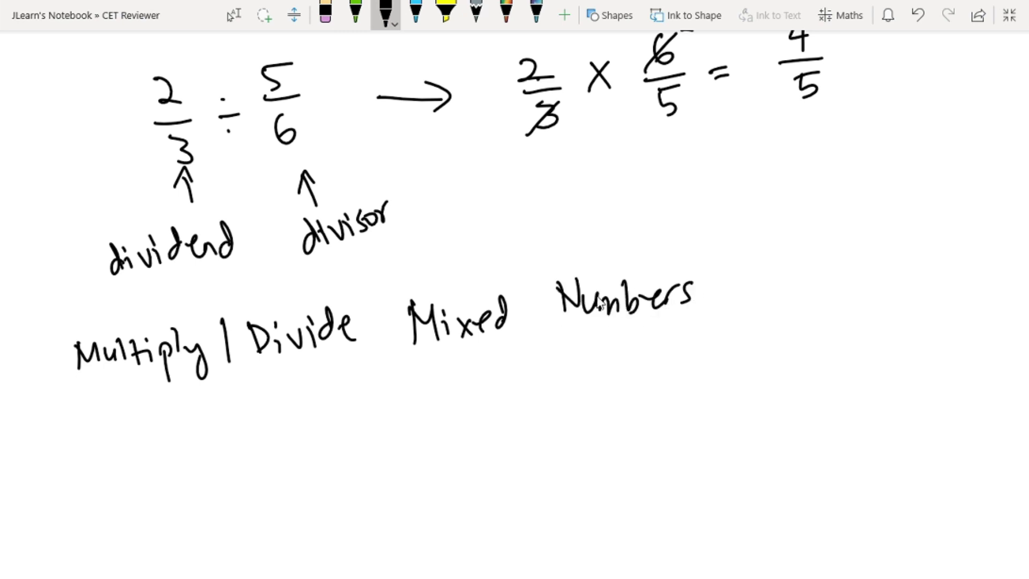
# - Handwrite the rule '- convert MN into improper fraction' below the heading
pyautogui.scroll(-3, 152, 431)
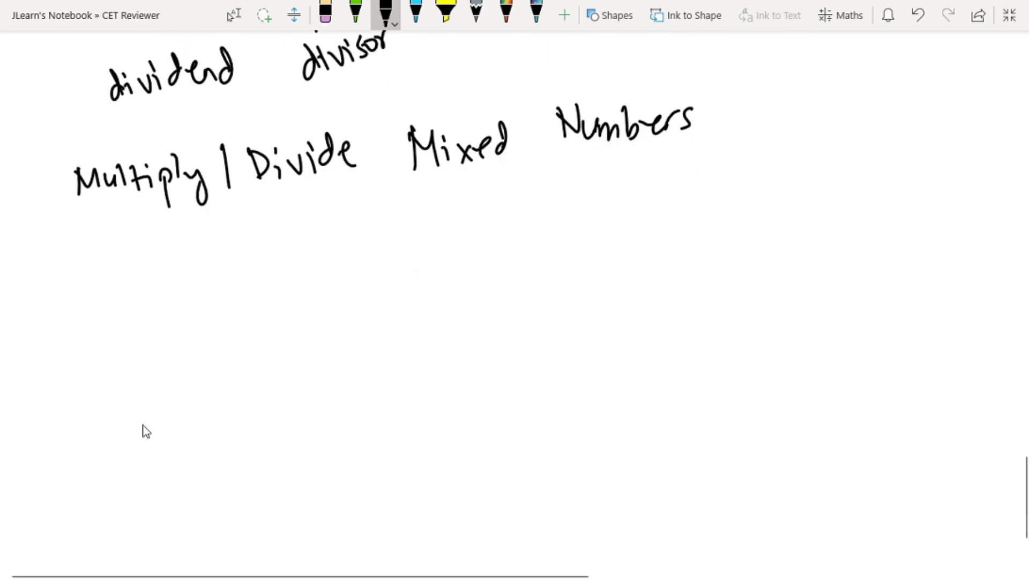
pyautogui.moveTo(75, 255)
pyautogui.mouseDown()
pyautogui.moveTo(189, 258)
pyautogui.moveTo(198, 240)
pyautogui.moveTo(251, 255)
pyautogui.moveTo(316, 224)
pyautogui.moveTo(343, 244)
pyautogui.mouseUp()
pyautogui.moveTo(350, 229); pyautogui.dragTo(355, 248)
pyautogui.moveTo(427, 232)
pyautogui.mouseDown()
pyautogui.moveTo(469, 236)
pyautogui.moveTo(489, 223)
pyautogui.mouseUp()
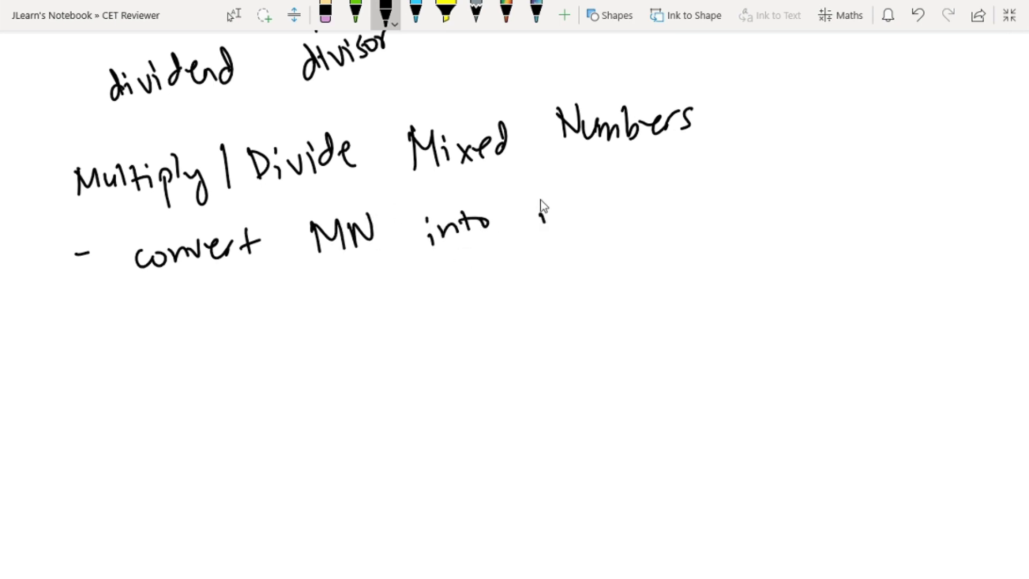
pyautogui.moveTo(596, 207)
pyautogui.mouseDown()
pyautogui.moveTo(630, 213)
pyautogui.moveTo(685, 185)
pyautogui.mouseUp()
pyautogui.moveTo(763, 199)
pyautogui.mouseDown()
pyautogui.moveTo(872, 188)
pyautogui.moveTo(906, 171)
pyautogui.mouseUp()
pyautogui.click(870, 157)
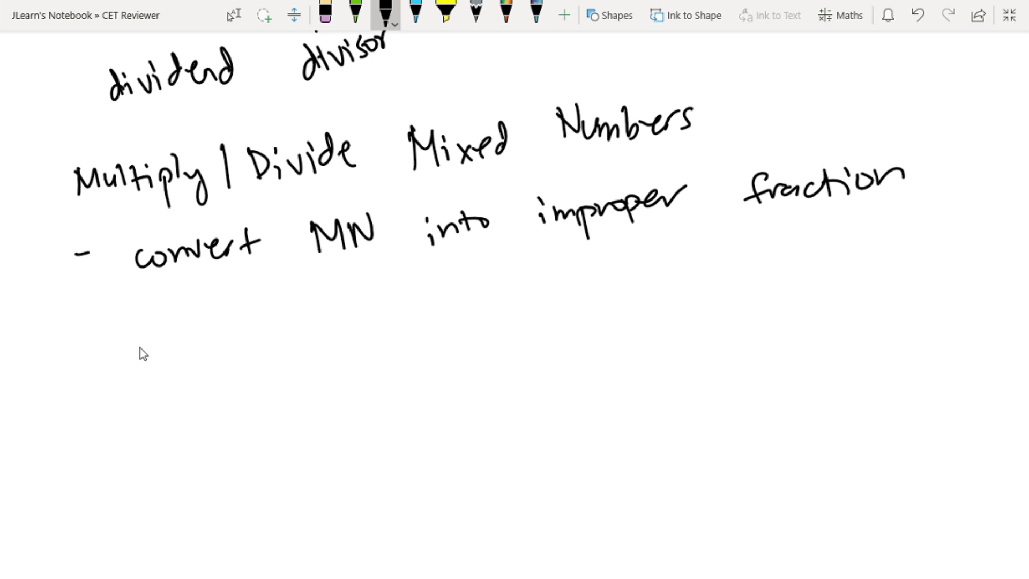
# - Start the example by writing 3 3/4 followed by a division sign
pyautogui.moveTo(142, 353)
pyautogui.mouseDown()
pyautogui.moveTo(168, 374)
pyautogui.moveTo(141, 376)
pyautogui.mouseUp()
pyautogui.moveTo(189, 326); pyautogui.dragTo(193, 348)
pyautogui.moveTo(185, 360)
pyautogui.mouseDown()
pyautogui.moveTo(216, 357)
pyautogui.moveTo(215, 383)
pyautogui.mouseUp()
pyautogui.moveTo(213, 373); pyautogui.dragTo(218, 399)
pyautogui.moveTo(238, 349)
pyautogui.mouseDown()
pyautogui.moveTo(260, 348)
pyautogui.moveTo(257, 368)
pyautogui.moveTo(324, 381)
pyautogui.mouseUp()
pyautogui.click(248, 339)
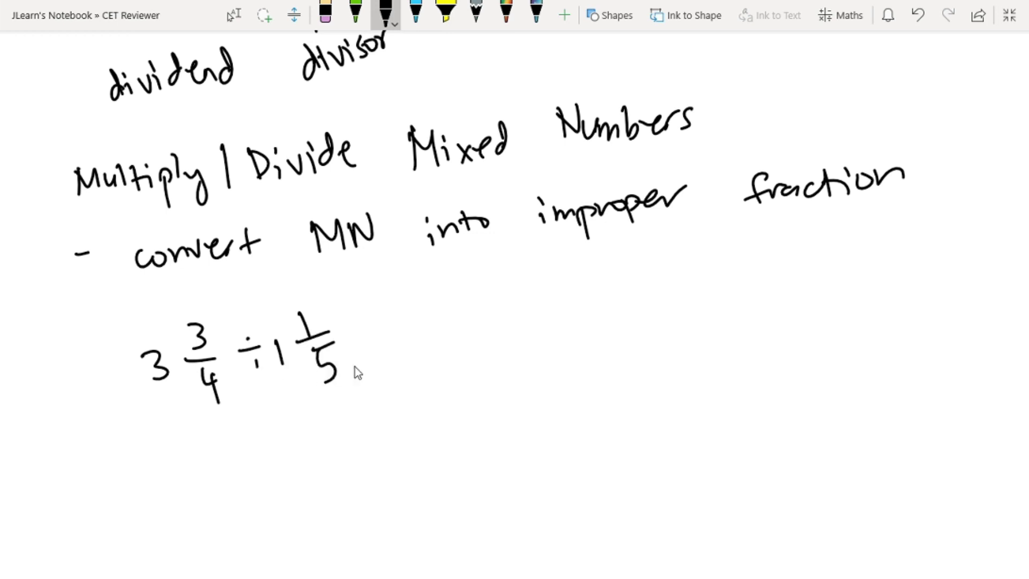
# - Draw an arrow after 1 1/5 and write the improper form 15/4 ÷ 6/5
pyautogui.moveTo(375, 348); pyautogui.dragTo(407, 340)
pyautogui.moveTo(403, 329); pyautogui.dragTo(413, 350)
pyautogui.moveTo(458, 304); pyautogui.dragTo(472, 324)
pyautogui.moveTo(459, 351)
pyautogui.mouseDown()
pyautogui.moveTo(510, 339)
pyautogui.moveTo(502, 369)
pyautogui.mouseUp()
pyautogui.moveTo(492, 353); pyautogui.dragTo(494, 389)
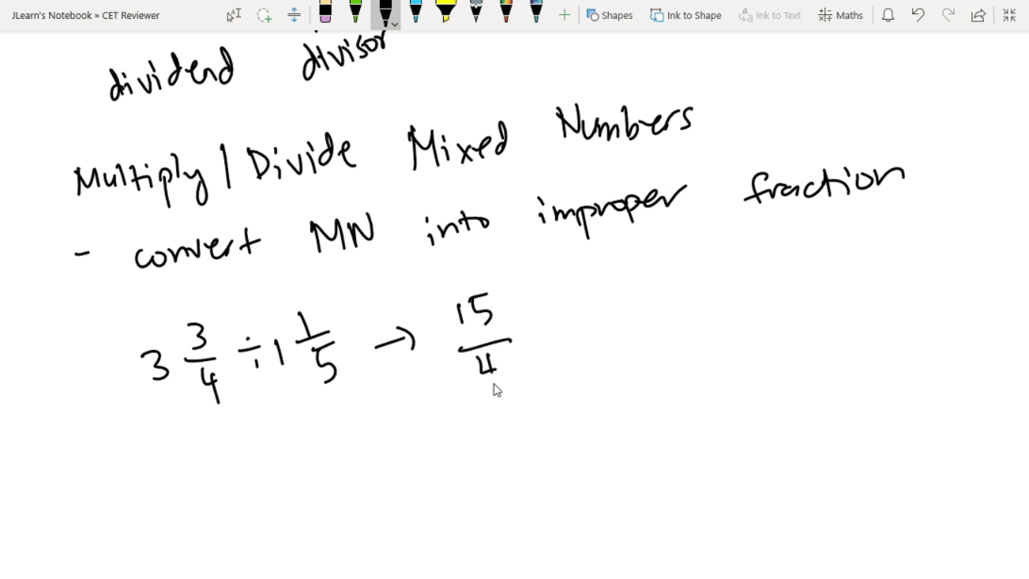
pyautogui.click(530, 330)
pyautogui.moveTo(530, 329); pyautogui.dragTo(553, 326)
pyautogui.click(535, 311)
pyautogui.click(545, 344)
pyautogui.moveTo(601, 289)
pyautogui.mouseDown()
pyautogui.moveTo(588, 311)
pyautogui.moveTo(619, 322)
pyautogui.mouseUp()
pyautogui.moveTo(602, 332); pyautogui.dragTo(603, 356)
pyautogui.moveTo(600, 330); pyautogui.dragTo(669, 307)
# - Add an arrow and rewrite it as 15/4 × 5/6
pyautogui.moveTo(670, 298); pyautogui.dragTo(680, 321)
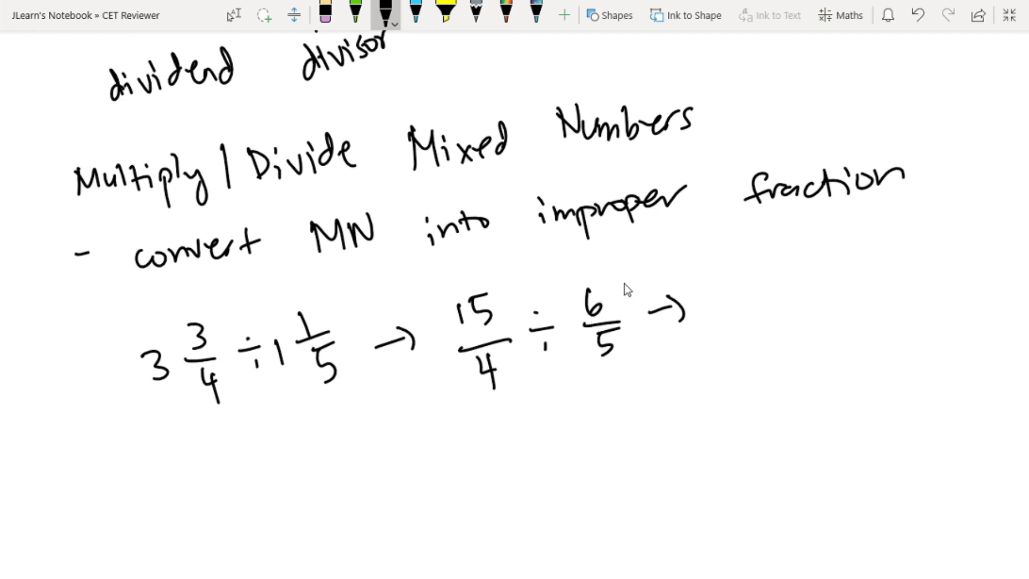
pyautogui.moveTo(696, 276); pyautogui.dragTo(699, 294)
pyautogui.moveTo(707, 277); pyautogui.dragTo(721, 283)
pyautogui.moveTo(720, 328); pyautogui.dragTo(731, 341)
pyautogui.moveTo(729, 330); pyautogui.dragTo(729, 354)
pyautogui.moveTo(761, 293); pyautogui.dragTo(770, 306)
pyautogui.moveTo(772, 295); pyautogui.dragTo(760, 311)
pyautogui.moveTo(805, 259)
pyautogui.mouseDown()
pyautogui.moveTo(804, 283)
pyautogui.moveTo(844, 288)
pyautogui.mouseUp()
pyautogui.moveTo(828, 307); pyautogui.dragTo(816, 322)
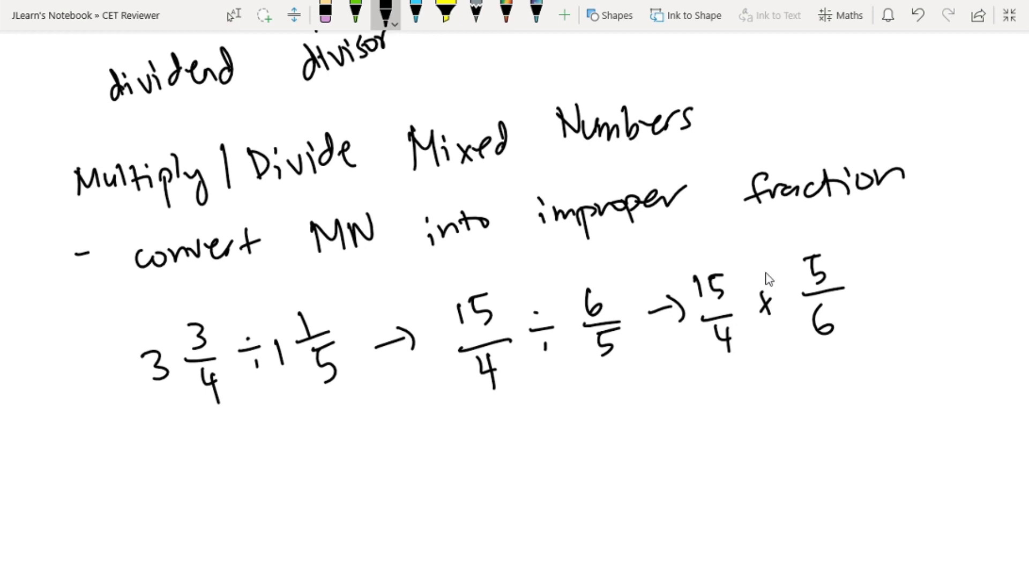
pyautogui.moveTo(819, 327); pyautogui.dragTo(825, 336)
# - Cancel 15 to 5 and strike the 6, then write = 25/8
pyautogui.moveTo(700, 295)
pyautogui.mouseDown()
pyautogui.moveTo(731, 264)
pyautogui.moveTo(698, 261)
pyautogui.mouseUp()
pyautogui.moveTo(698, 245); pyautogui.dragTo(714, 245)
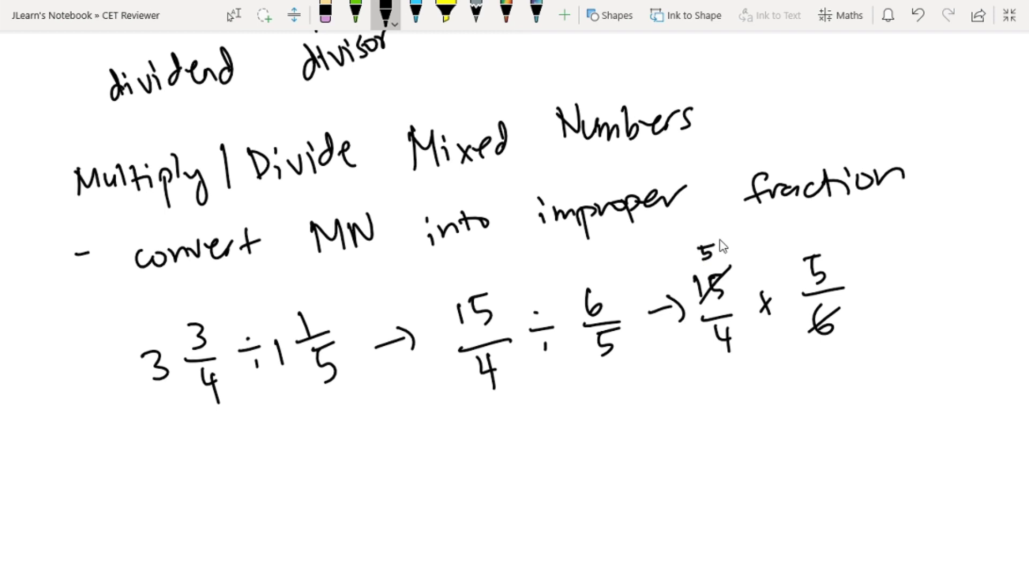
pyautogui.moveTo(809, 333); pyautogui.dragTo(876, 287)
pyautogui.moveTo(861, 293); pyautogui.dragTo(876, 292)
pyautogui.click(912, 254)
pyautogui.moveTo(905, 292); pyautogui.dragTo(946, 293)
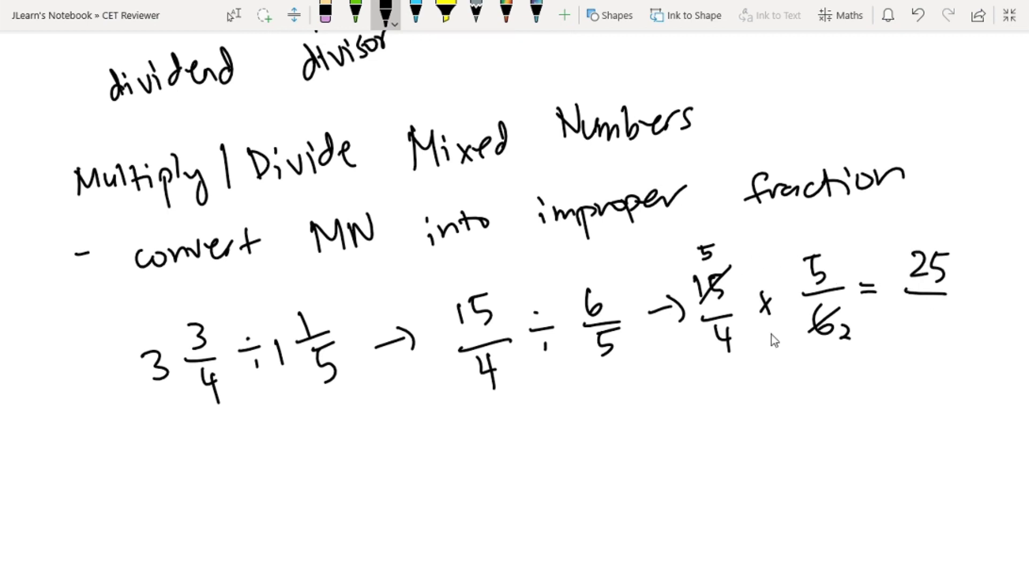
pyautogui.moveTo(939, 333); pyautogui.dragTo(935, 312)
# - Write the multiplication example 3 3/4 × 1 1/5 followed by an arrow
pyautogui.scroll(-3, 102, 348)
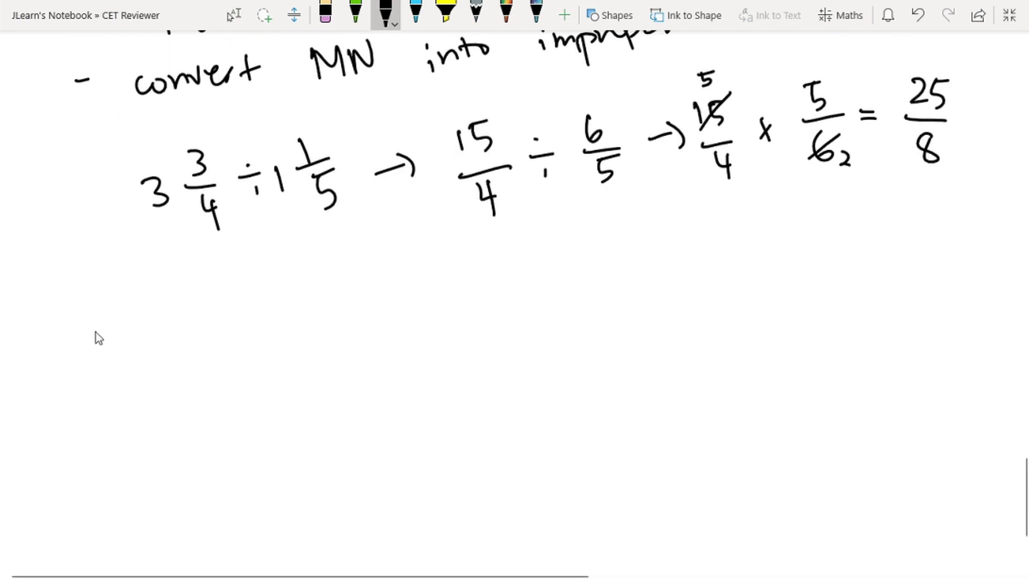
pyautogui.moveTo(151, 307); pyautogui.dragTo(151, 333)
pyautogui.moveTo(189, 275); pyautogui.dragTo(197, 272)
pyautogui.moveTo(204, 310); pyautogui.dragTo(213, 321)
pyautogui.moveTo(210, 311); pyautogui.dragTo(210, 331)
pyautogui.moveTo(255, 304); pyautogui.dragTo(257, 306)
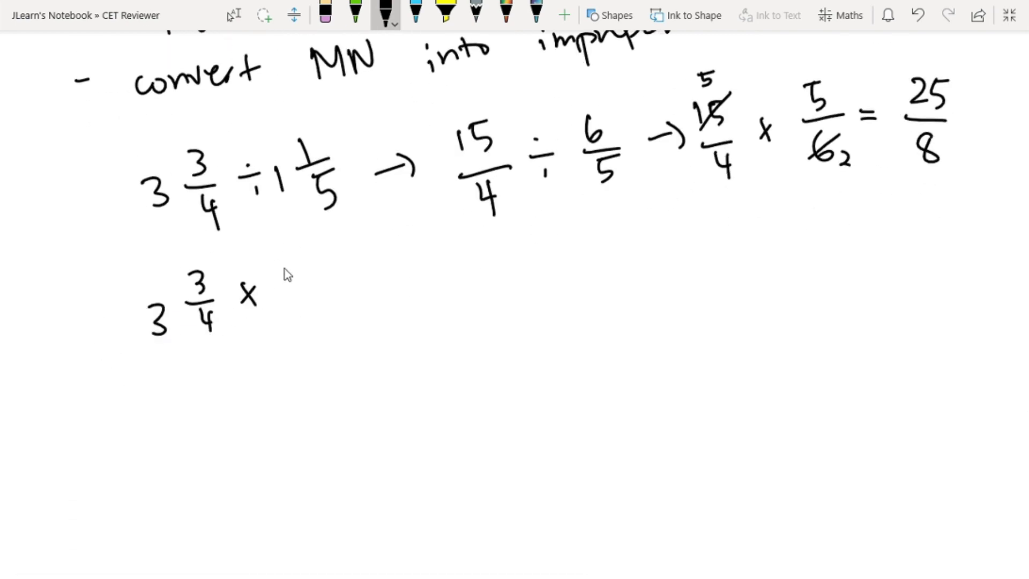
pyautogui.click(307, 272)
pyautogui.moveTo(315, 241); pyautogui.dragTo(317, 266)
pyautogui.moveTo(324, 300); pyautogui.dragTo(320, 315)
pyautogui.click(356, 289)
pyautogui.moveTo(351, 280); pyautogui.dragTo(377, 294)
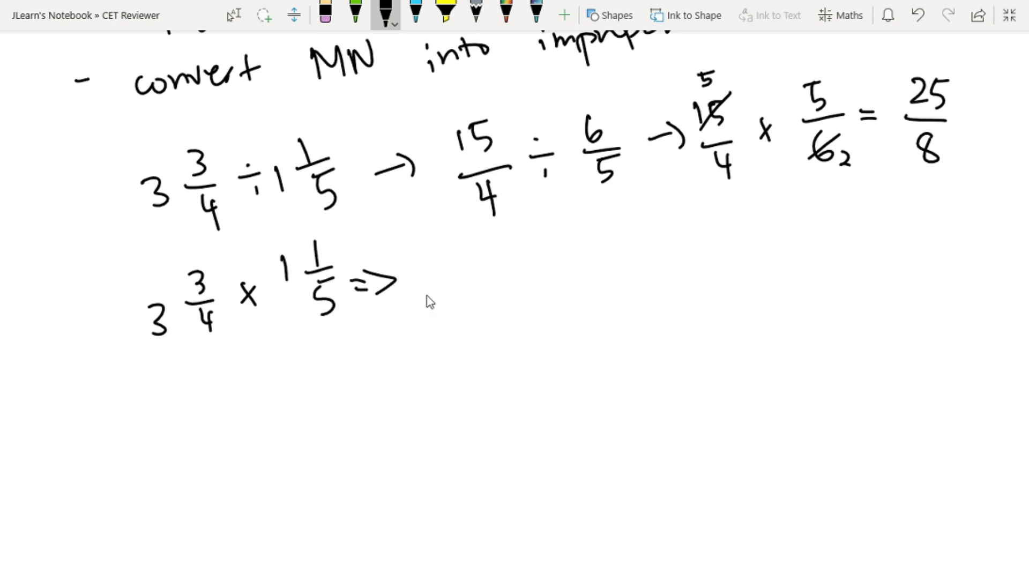
# - Write the improper form 15/4 × 6/5
pyautogui.moveTo(435, 255); pyautogui.dragTo(442, 273)
pyautogui.moveTo(441, 253); pyautogui.dragTo(460, 250)
pyautogui.moveTo(449, 307); pyautogui.dragTo(465, 319)
pyautogui.moveTo(459, 305); pyautogui.dragTo(458, 329)
pyautogui.moveTo(555, 232); pyautogui.dragTo(557, 306)
pyautogui.moveTo(561, 279); pyautogui.dragTo(576, 278)
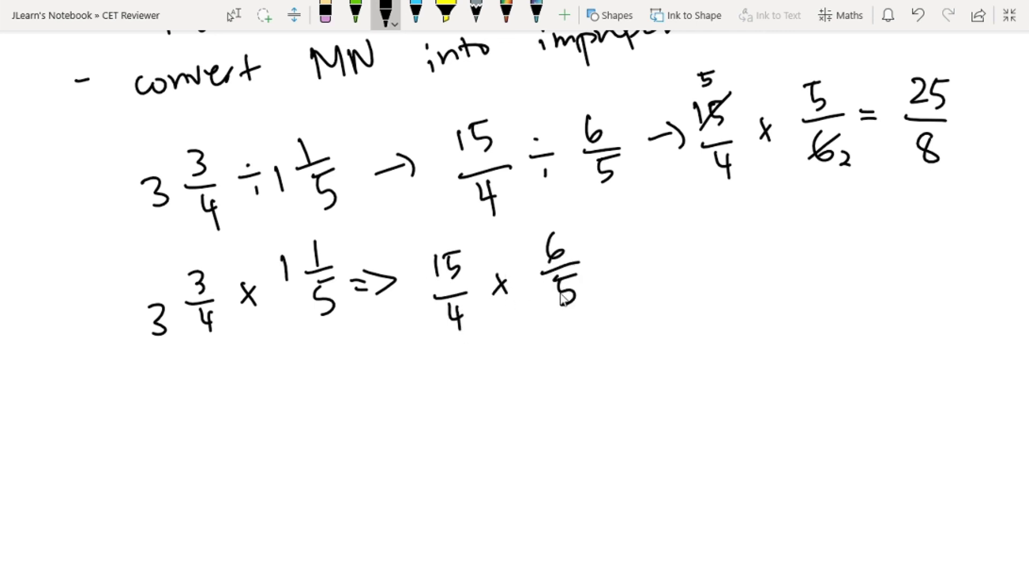
# - Cross out 15, 5, 6 and 4 to cancel, then write = 9/2
pyautogui.moveTo(547, 311); pyautogui.dragTo(580, 279)
pyautogui.moveTo(431, 288); pyautogui.dragTo(466, 252)
pyautogui.moveTo(532, 265); pyautogui.dragTo(583, 240)
pyautogui.moveTo(447, 328); pyautogui.dragTo(474, 308)
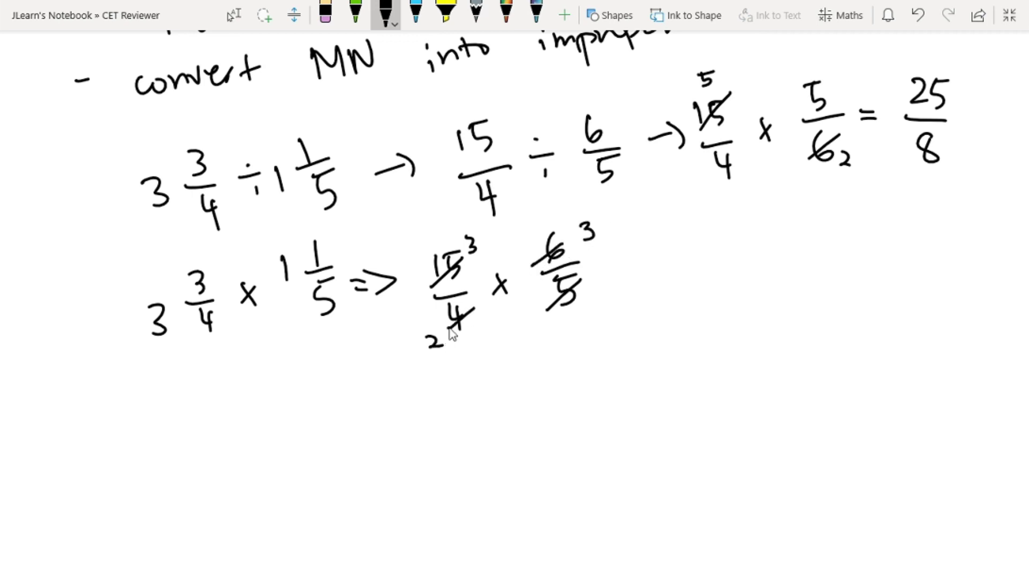
pyautogui.moveTo(617, 259)
pyautogui.mouseDown()
pyautogui.moveTo(635, 257)
pyautogui.moveTo(637, 271)
pyautogui.mouseUp()
pyautogui.moveTo(710, 223)
pyautogui.mouseDown()
pyautogui.moveTo(709, 242)
pyautogui.moveTo(727, 249)
pyautogui.moveTo(726, 286)
pyautogui.mouseUp()
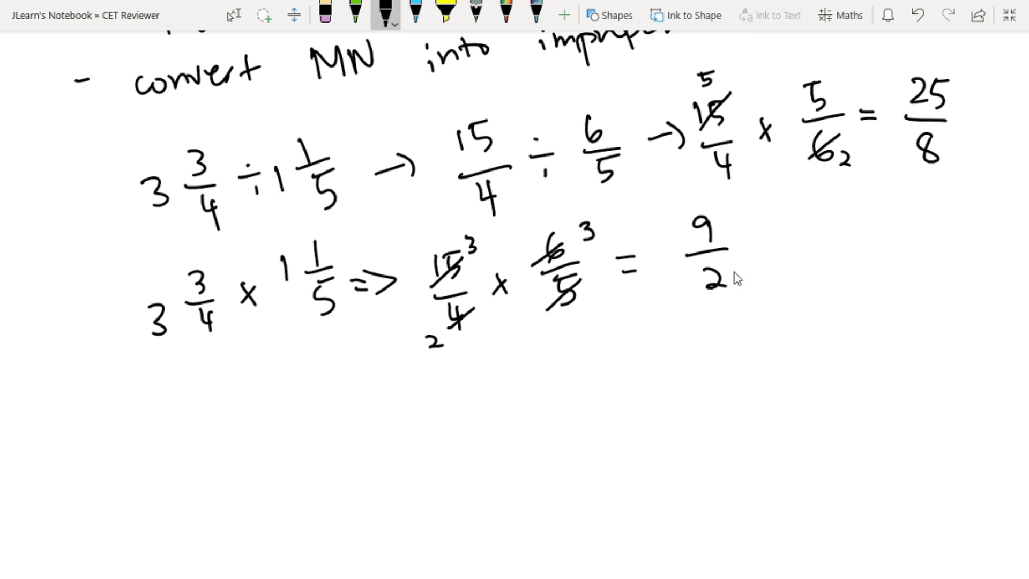